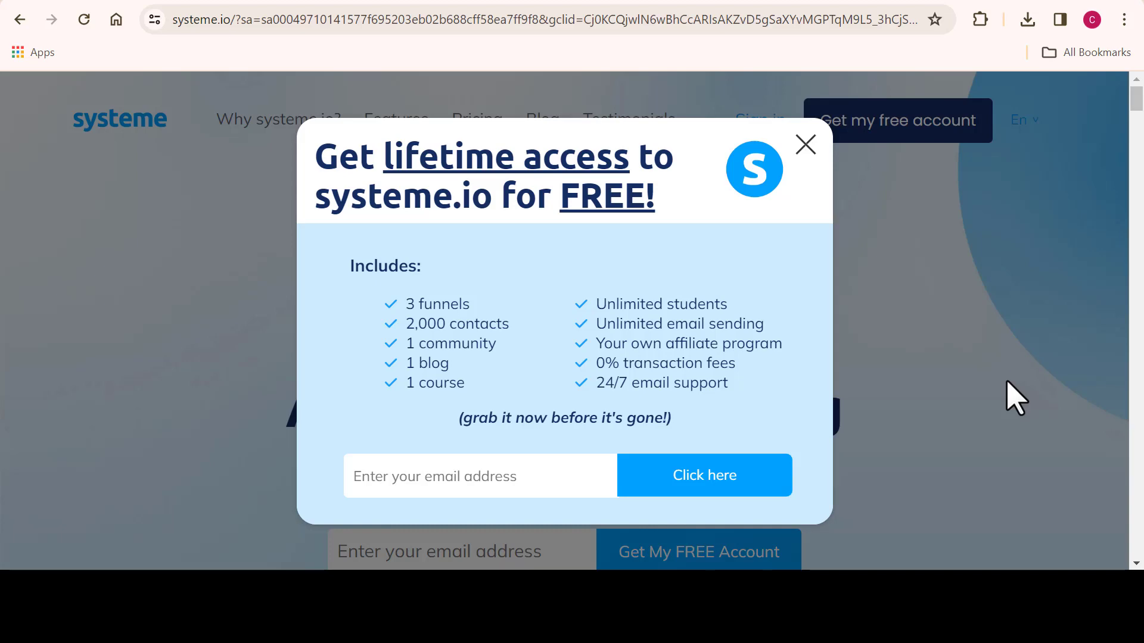
Dismiss the free-account offer and look through the feature sections of the Systeme.io homepage.
click(806, 144)
scroll(1138, 173, down, 15)
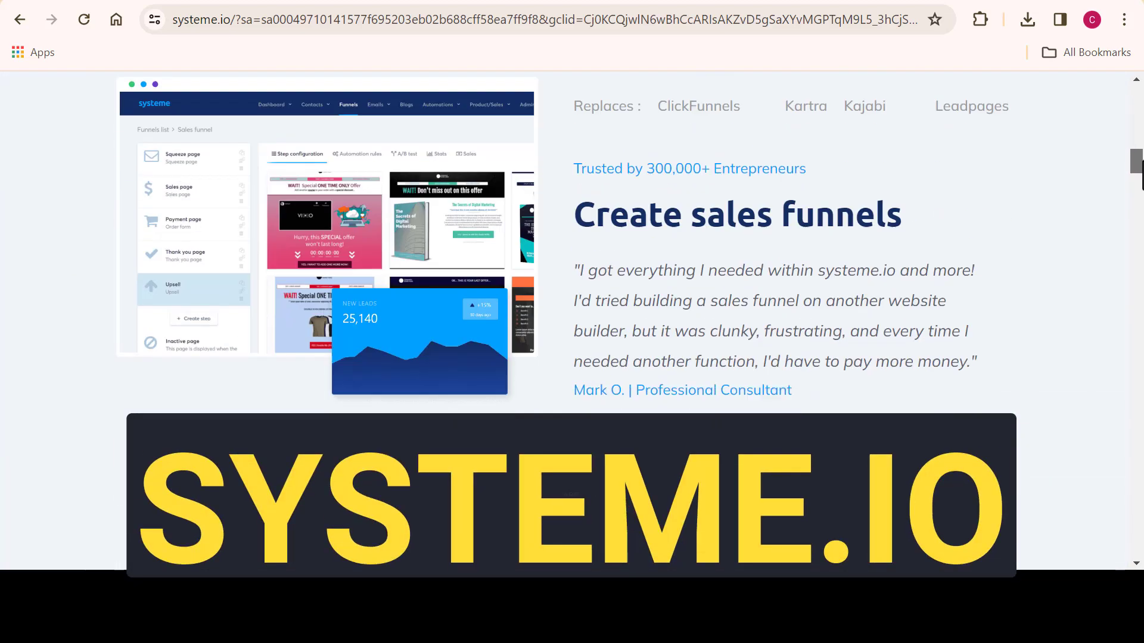
scroll(1138, 208, down, 15)
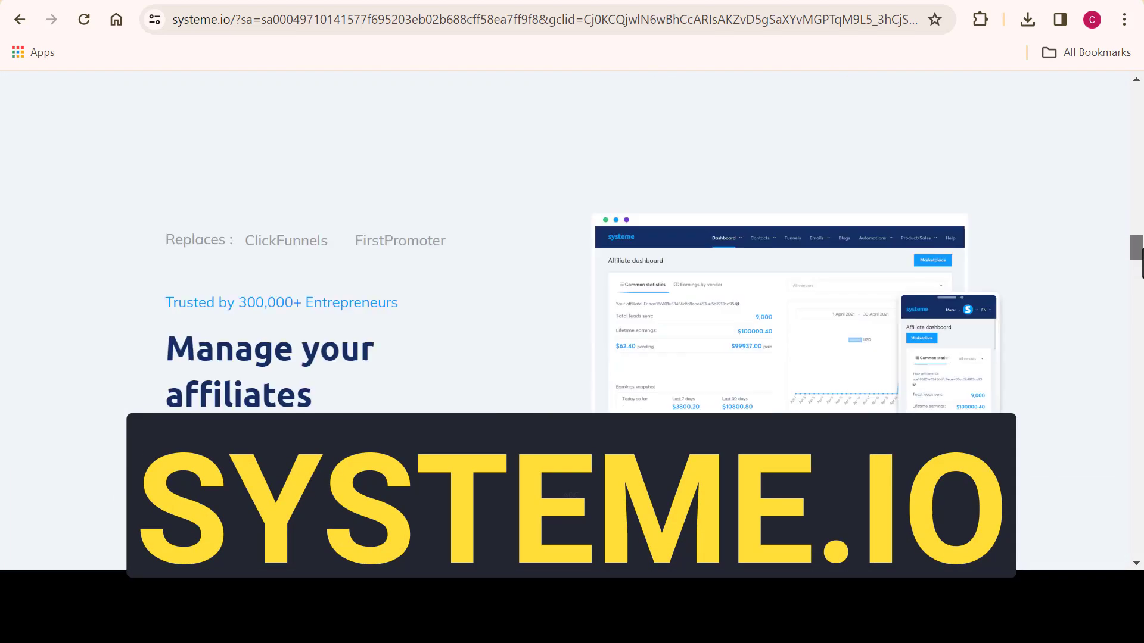
drag(1142, 250, 1138, 104)
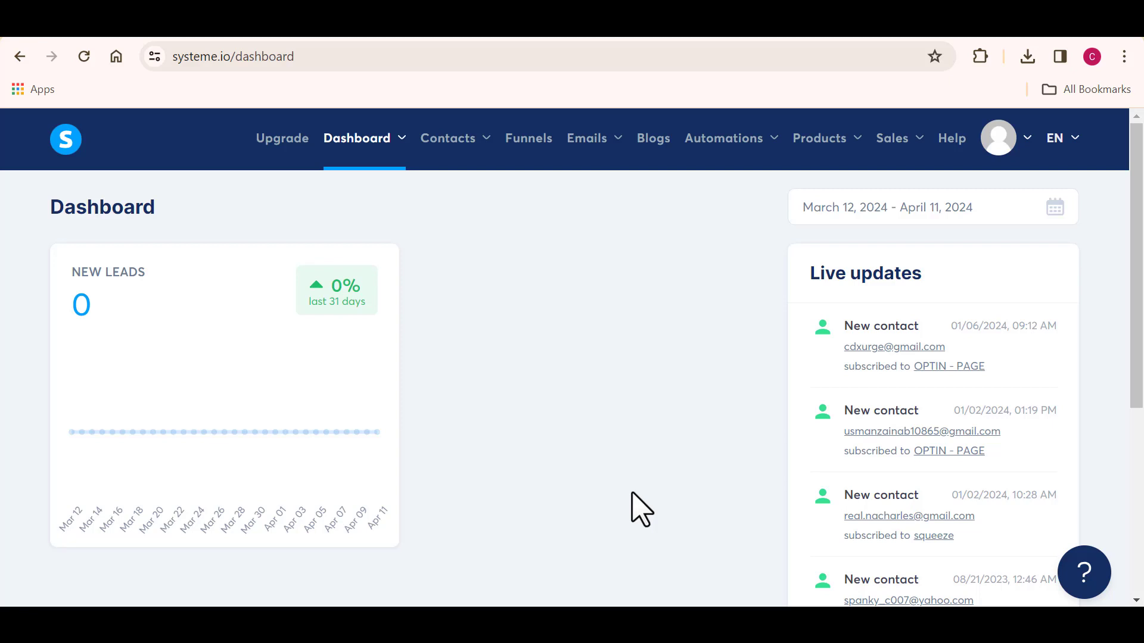
Open the list of automation workflows from the Systeme.io dashboard.
mouse_move(726, 136)
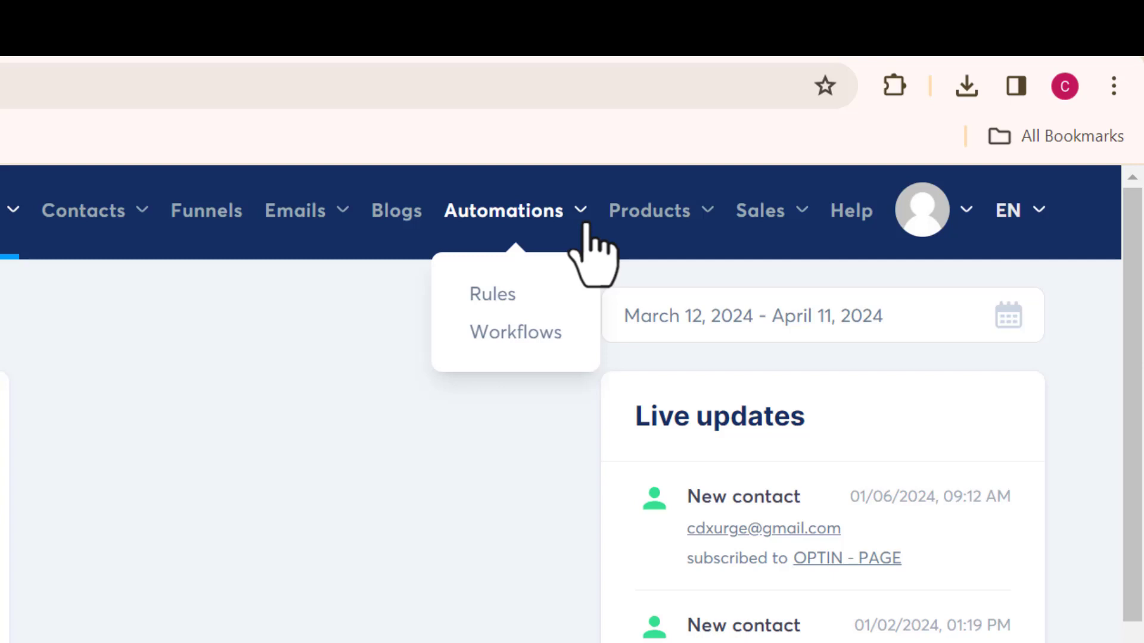
click(526, 334)
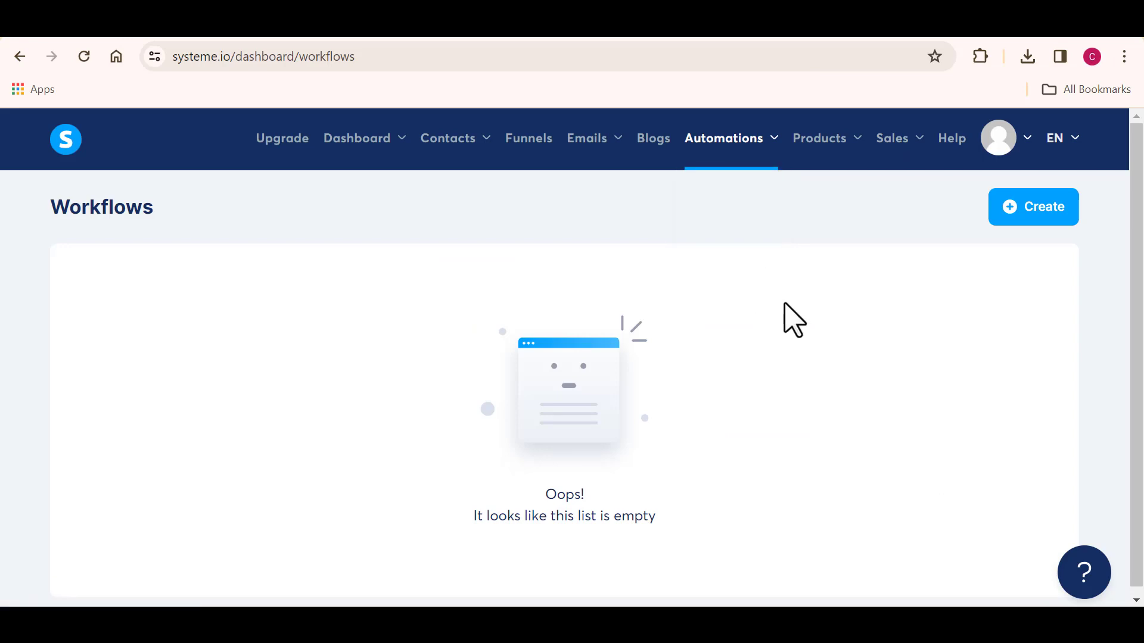
drag(1136, 256, 1140, 220)
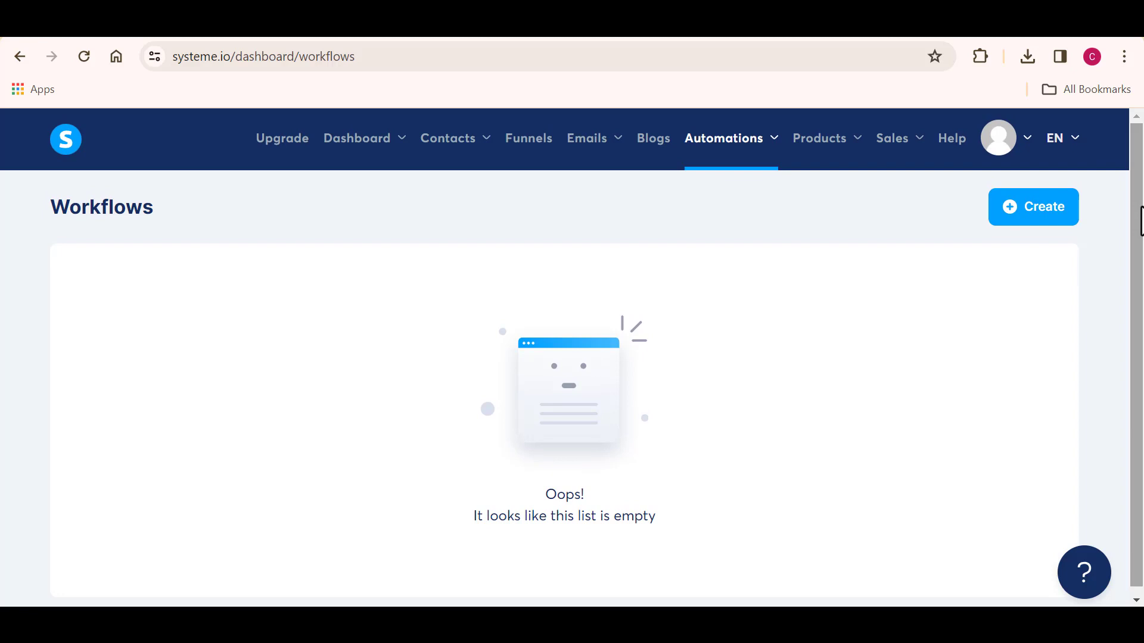
Create a new workflow named "My New WorkFlow" and save it.
click(1047, 206)
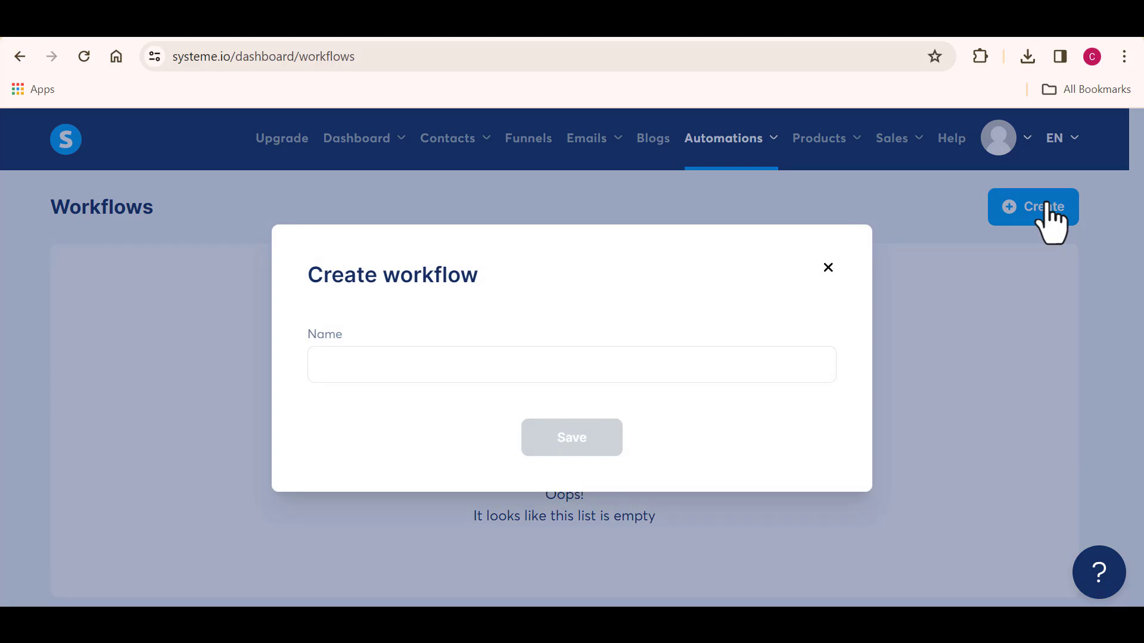
click(801, 366)
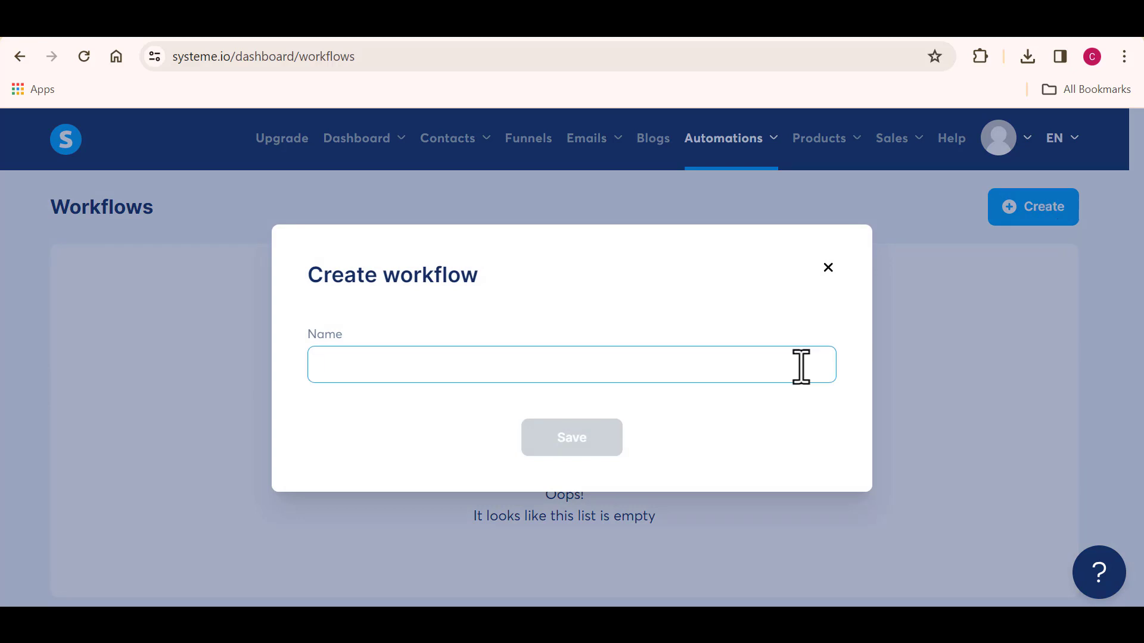
text(My New Wo)
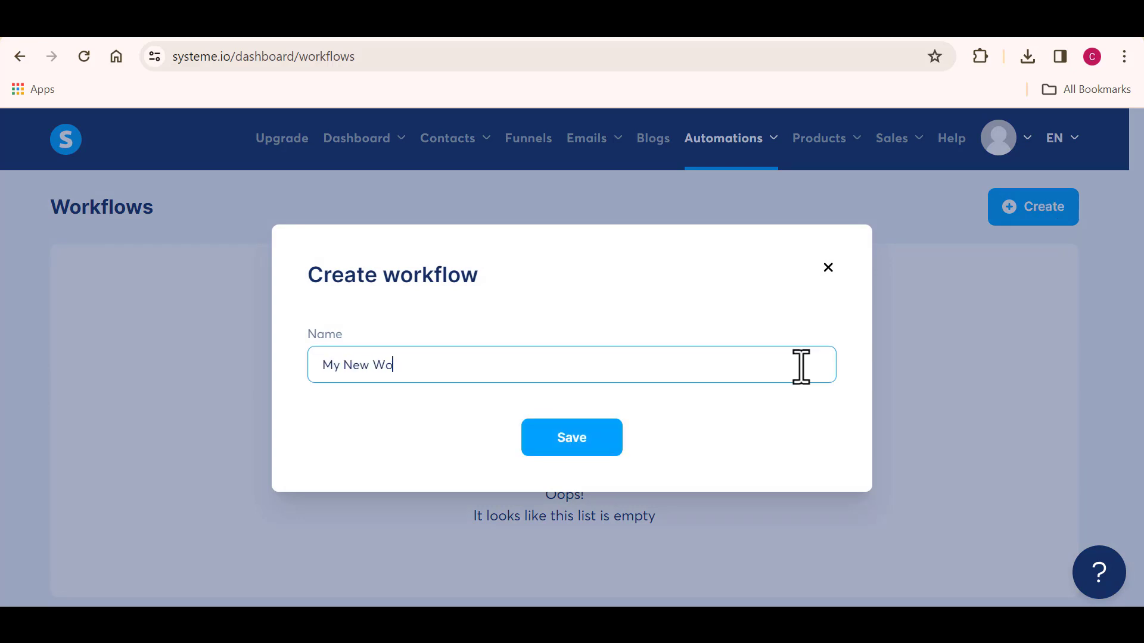
text(rkFlow)
click(571, 435)
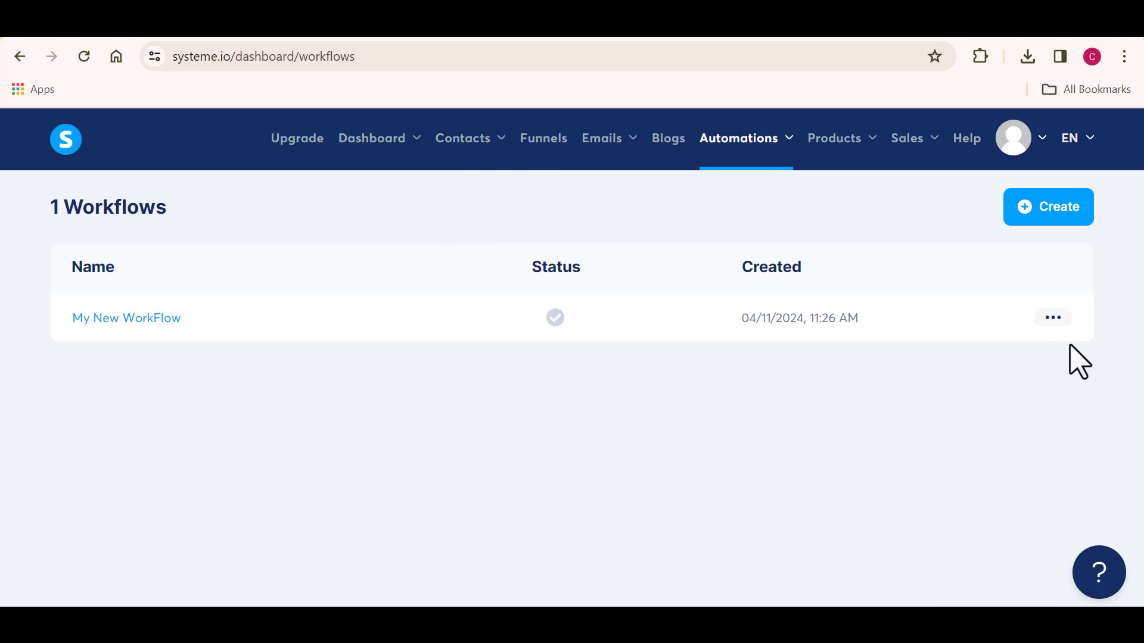
Open My New WorkFlow for editing and add an action step of the type Send an email.
click(1053, 321)
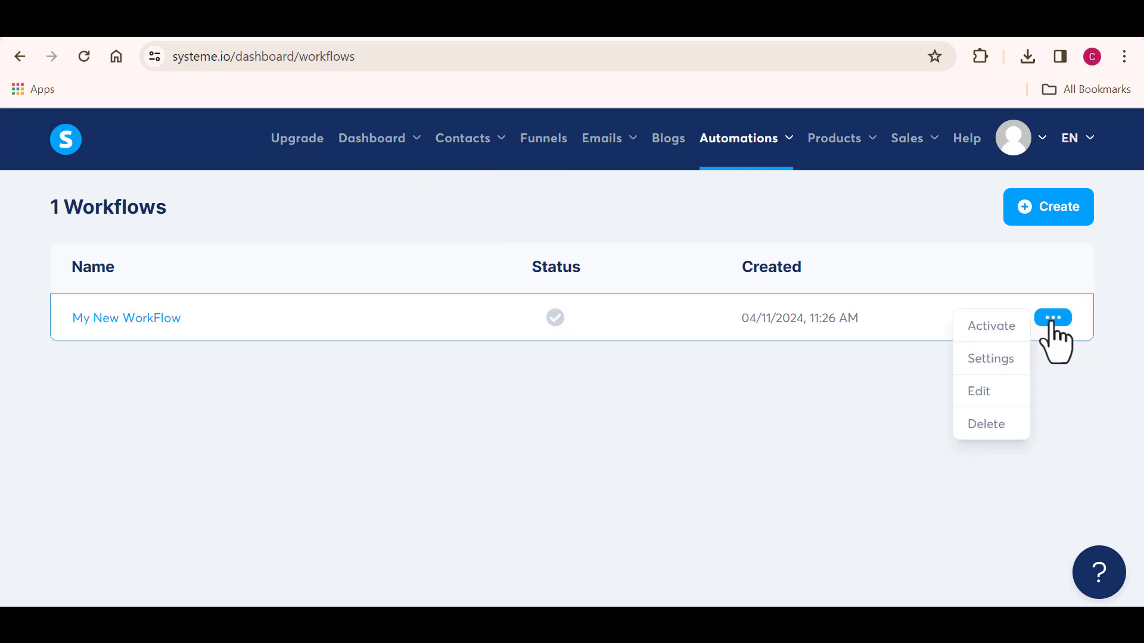
click(980, 392)
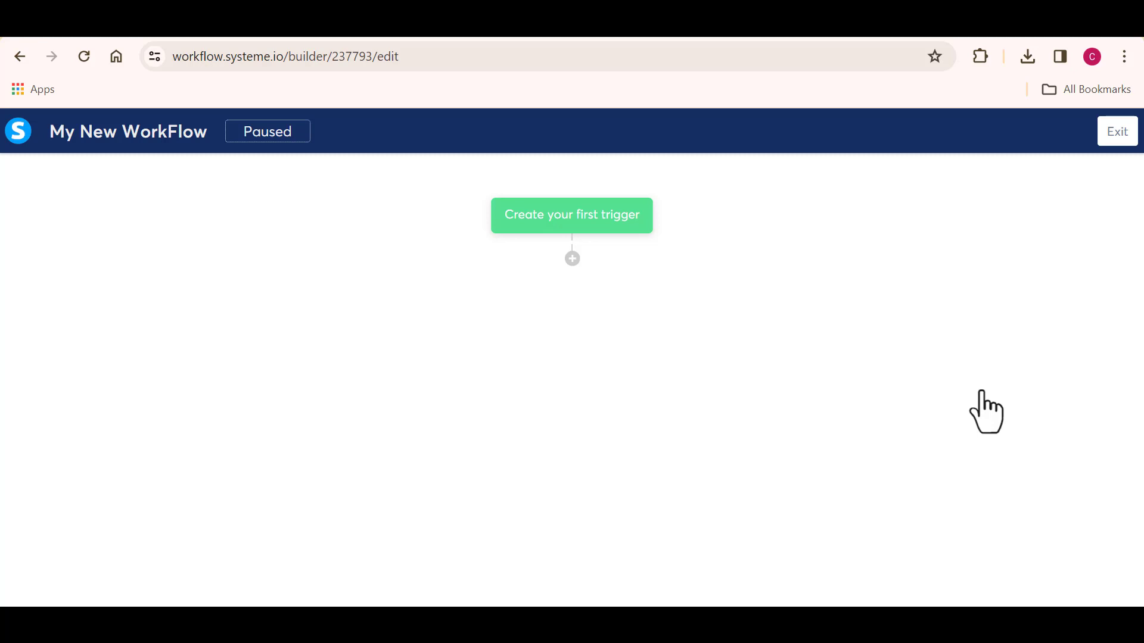
click(572, 258)
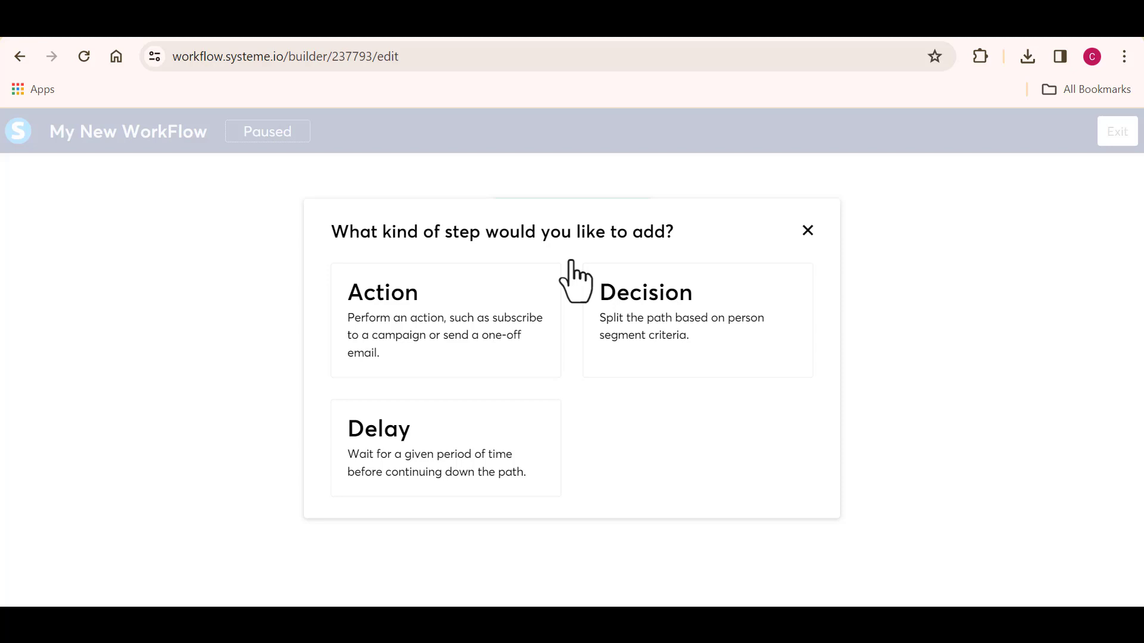
click(523, 381)
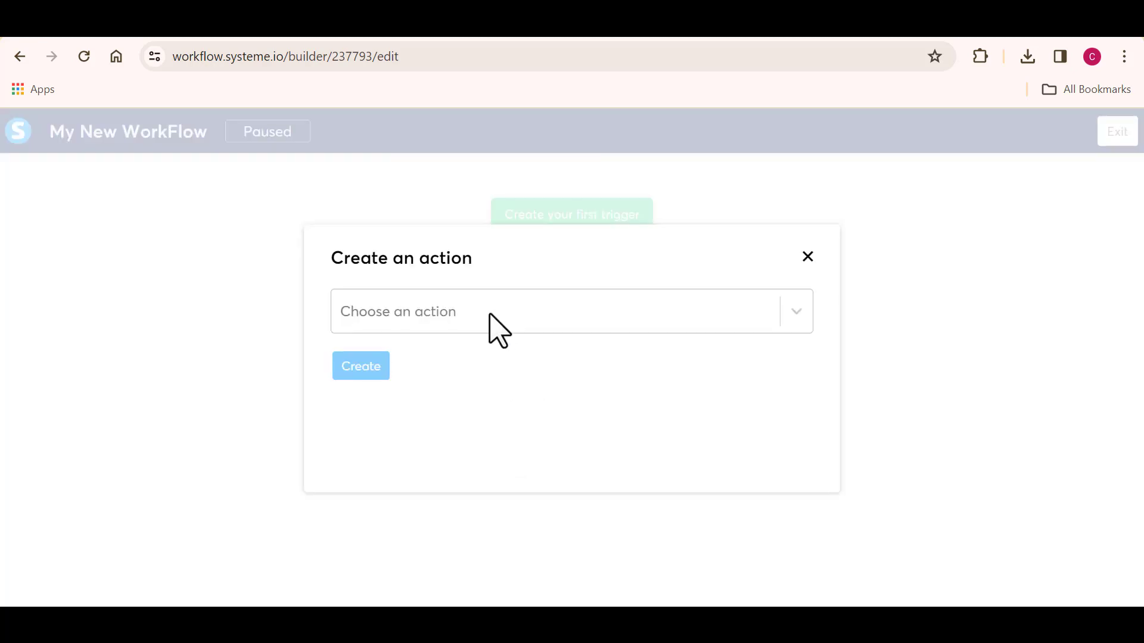
click(785, 329)
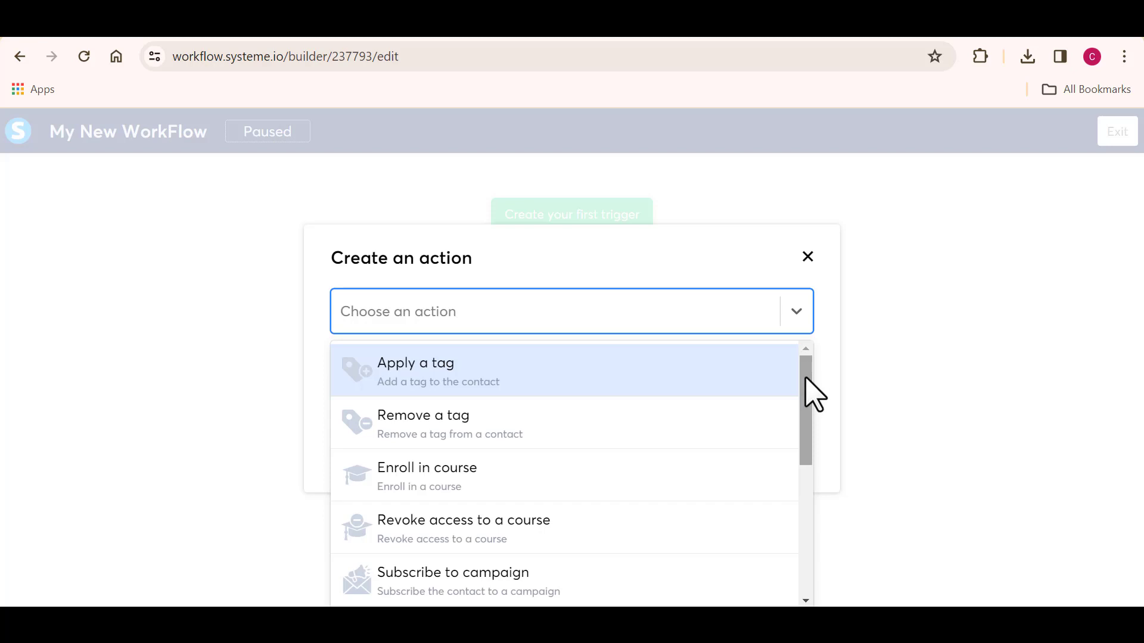
drag(812, 390, 805, 542)
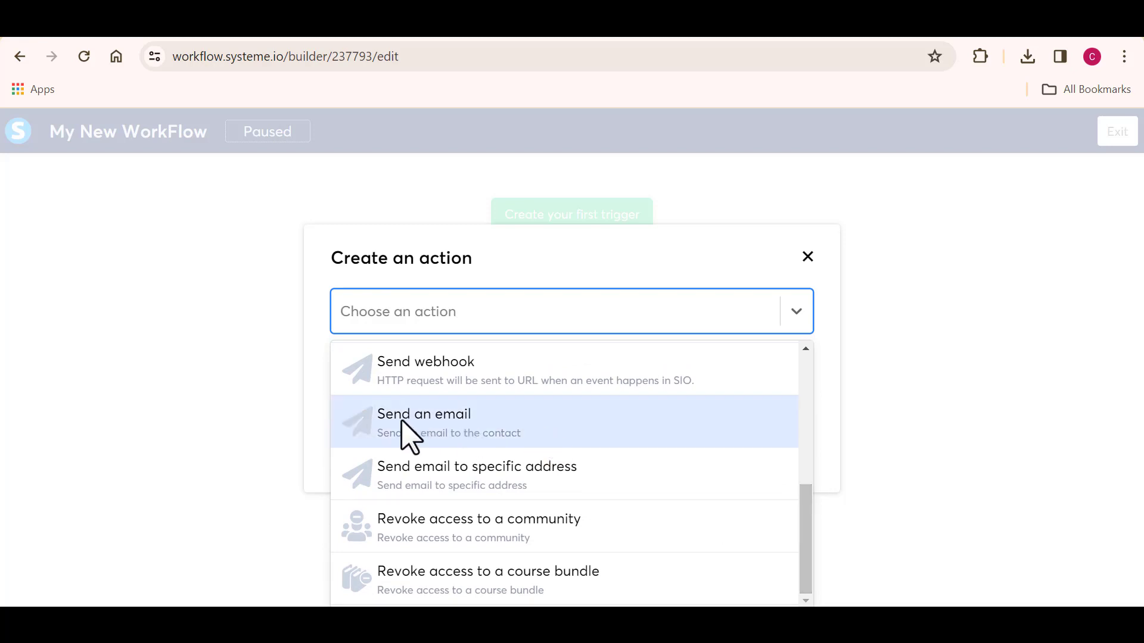
click(675, 436)
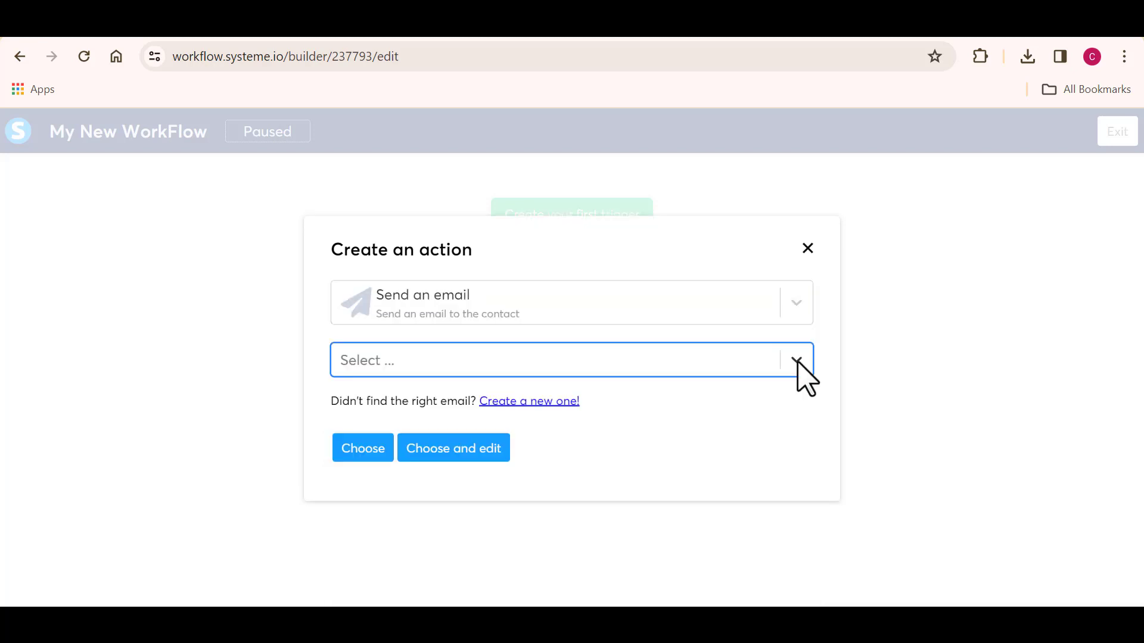
Create a new email for the action with the subject "Here is your FREE Downloads" and open it for editing.
click(550, 408)
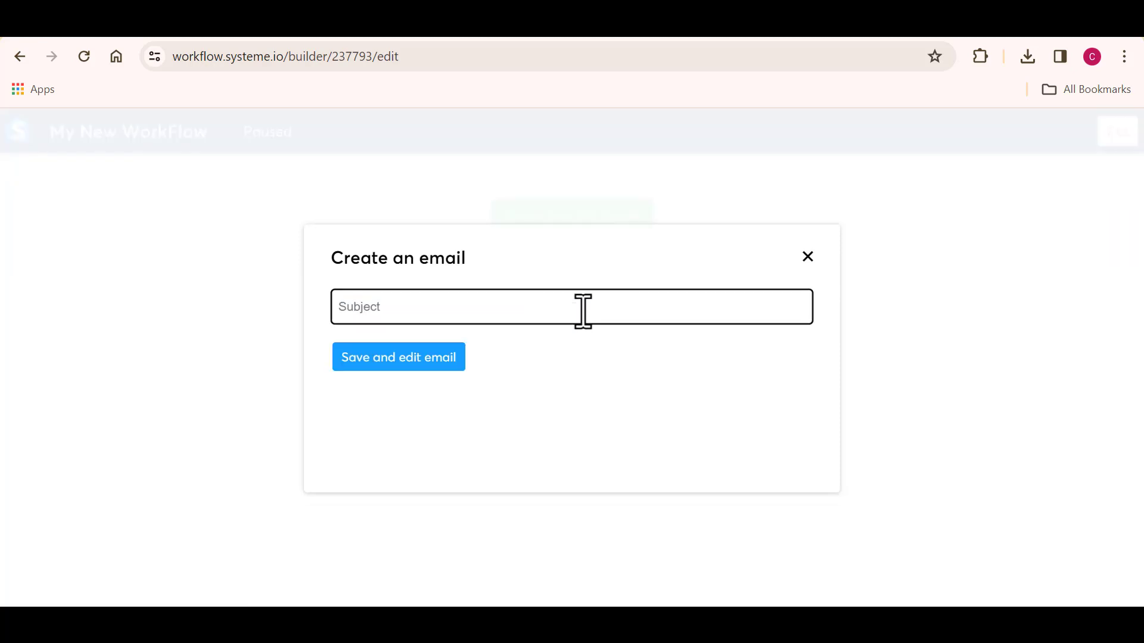
text(Here is your FREE Downloads)
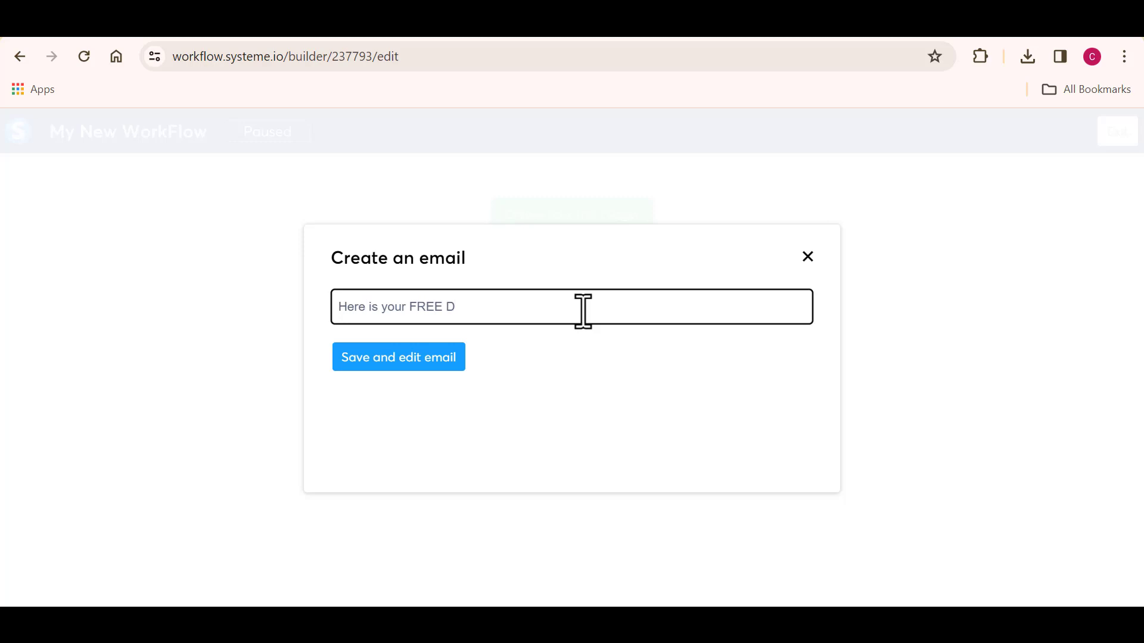
click(587, 383)
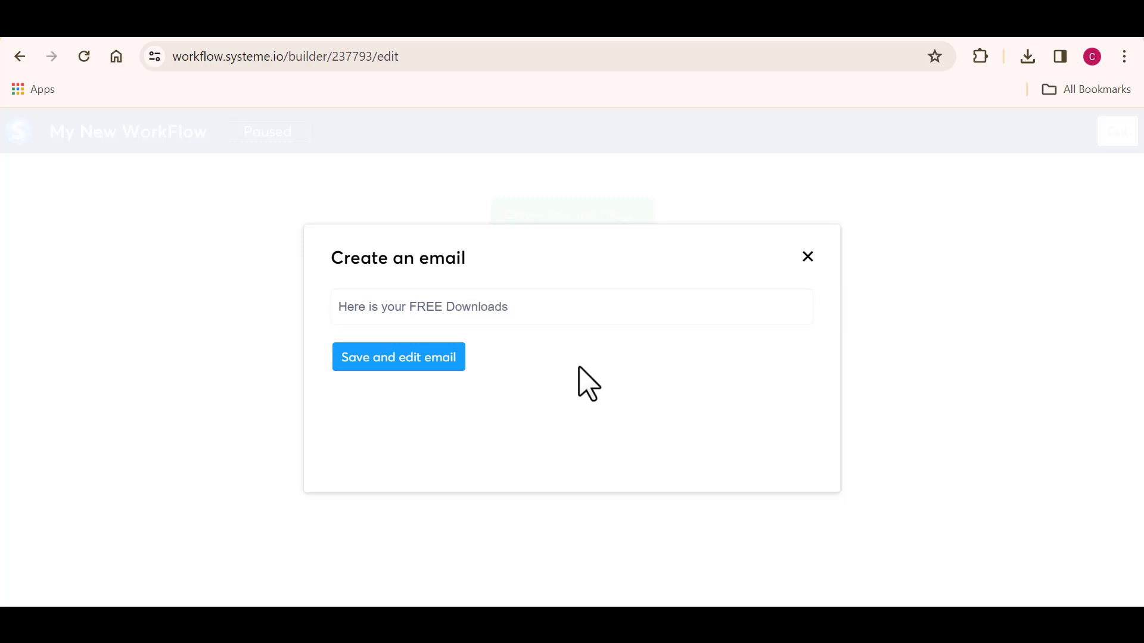
click(434, 360)
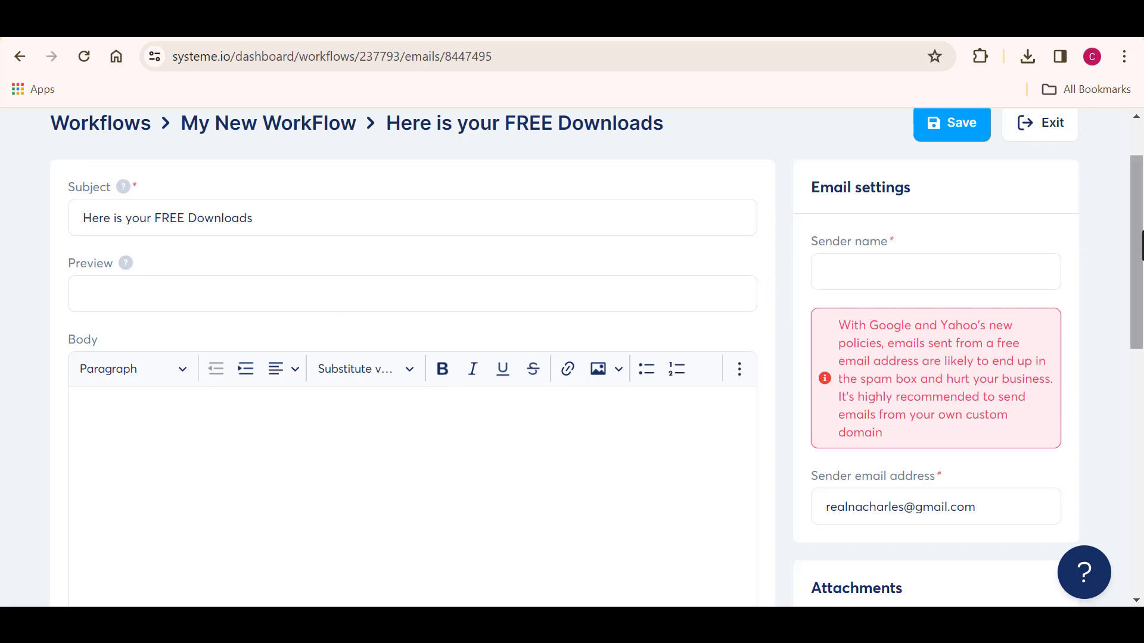
Write "Hello!" and "Welcome here my friend, I hope you're enjoying this video so far?" in the email body, correcting the spelling.
scroll(1139, 250, down, 4)
click(199, 259)
text(Hello!)
key(Return)
text(W)
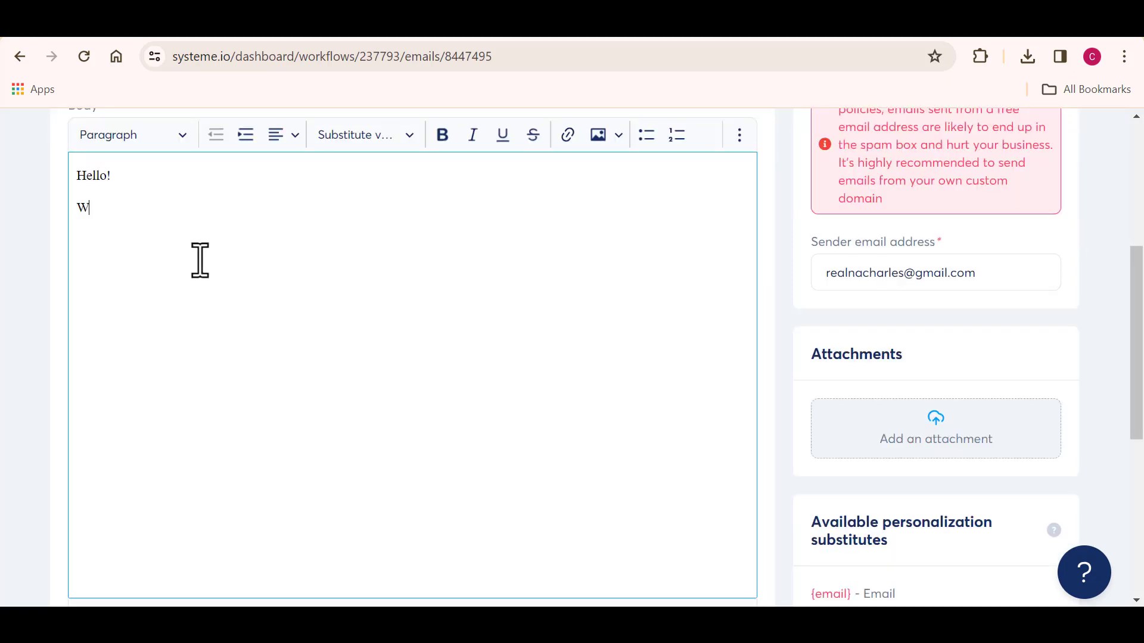
text(elcom here my friend, i hope youre enjoying this video so far?)
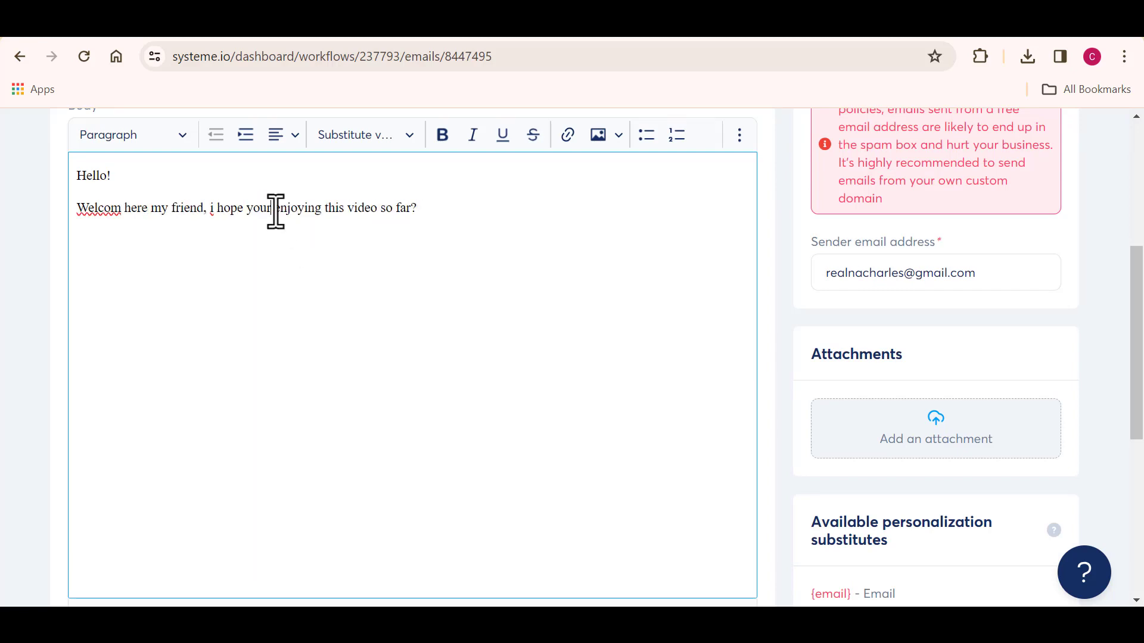
right_click(213, 209)
click(227, 233)
right_click(274, 212)
click(301, 258)
Add "Please click here to download your free eBook." and "Expect more greatness from me!" to the body, and fill in the sender name.
text(Please click here to download you)
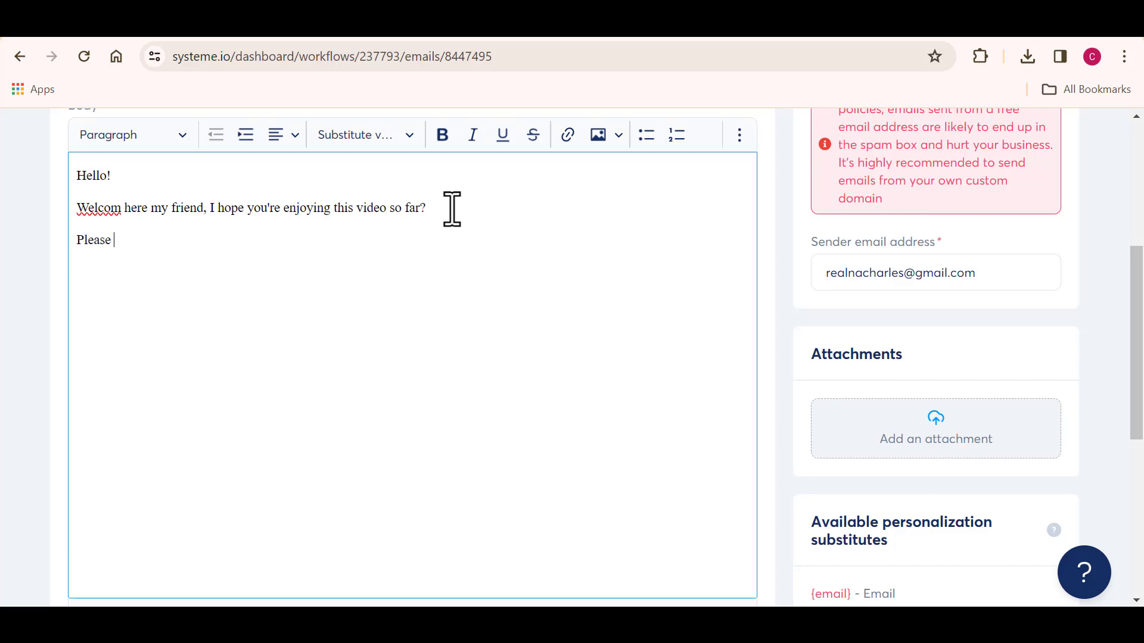
text(r free ebook.)
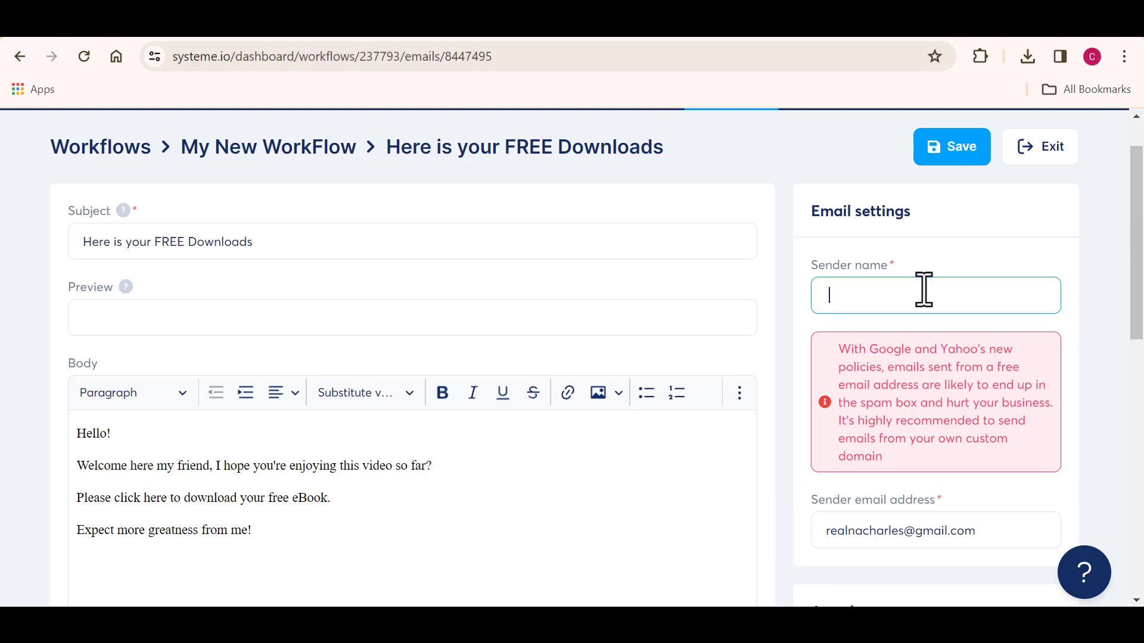
text(c)
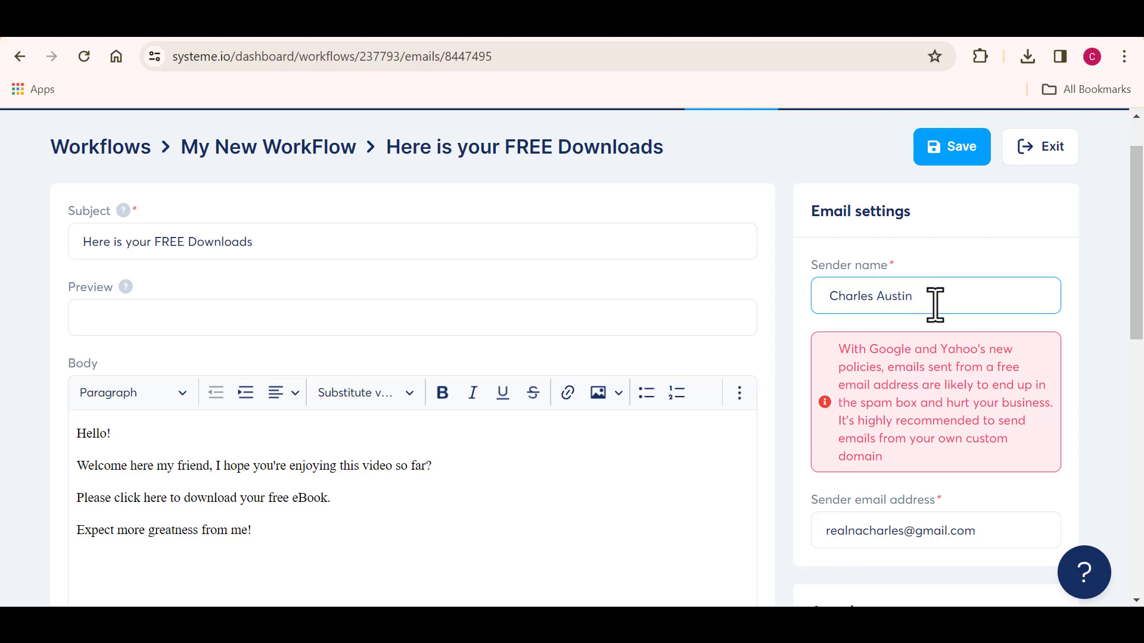
Attach the file MYINVOICE.pdf from the Documents folder to the email.
scroll(1140, 396, down, 8)
scroll(1140, 442, down, 1)
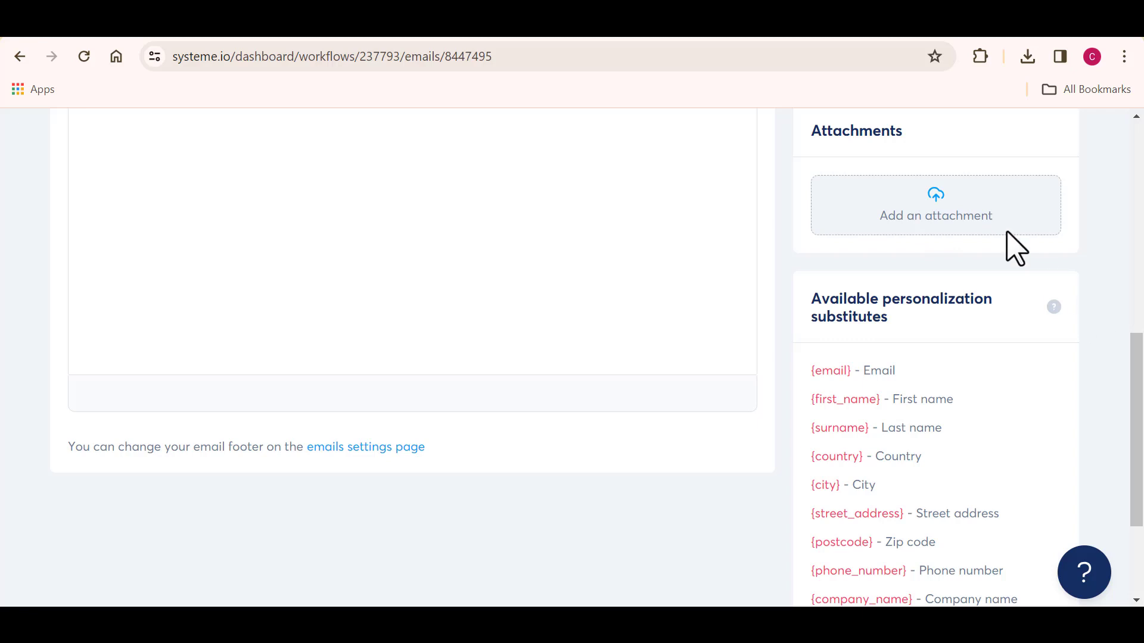
click(957, 218)
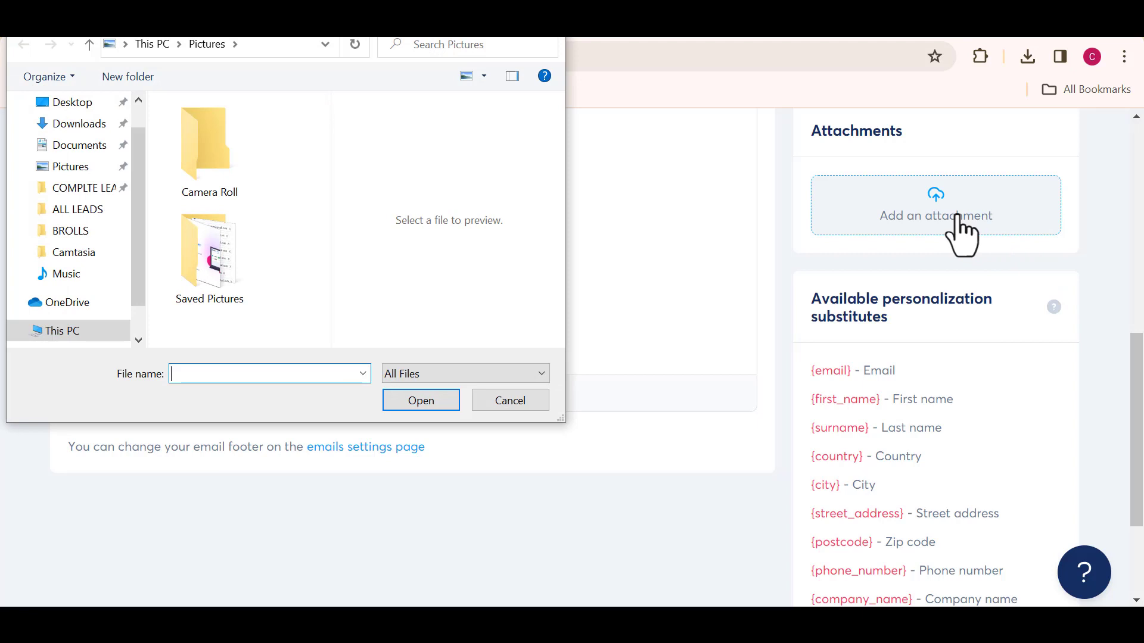
scroll(137, 221, down, 1)
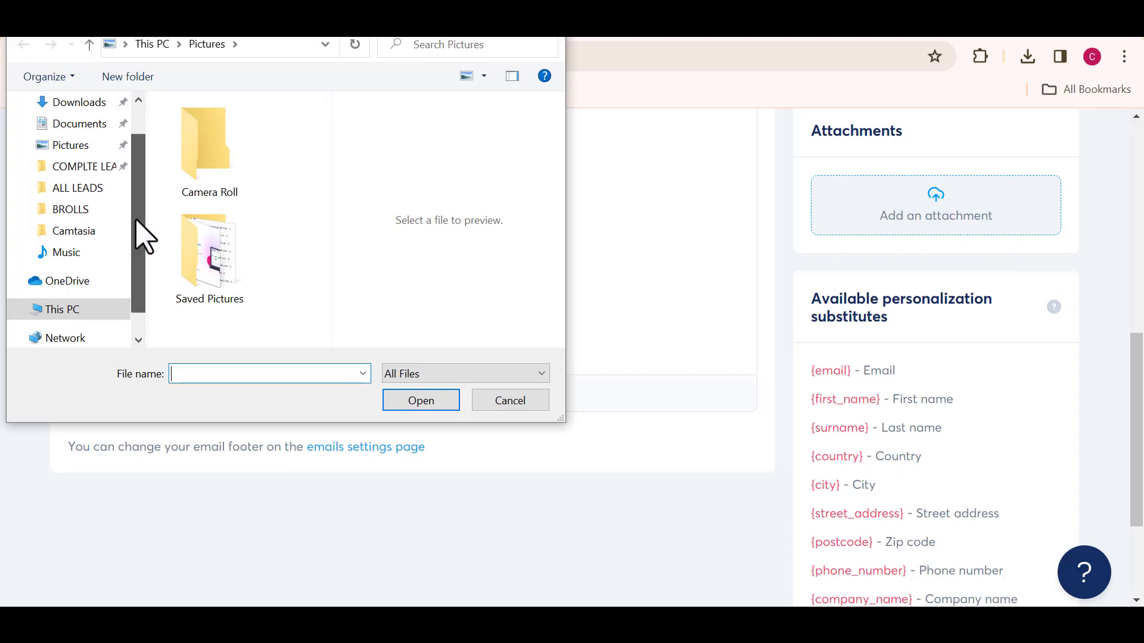
drag(136, 220, 133, 183)
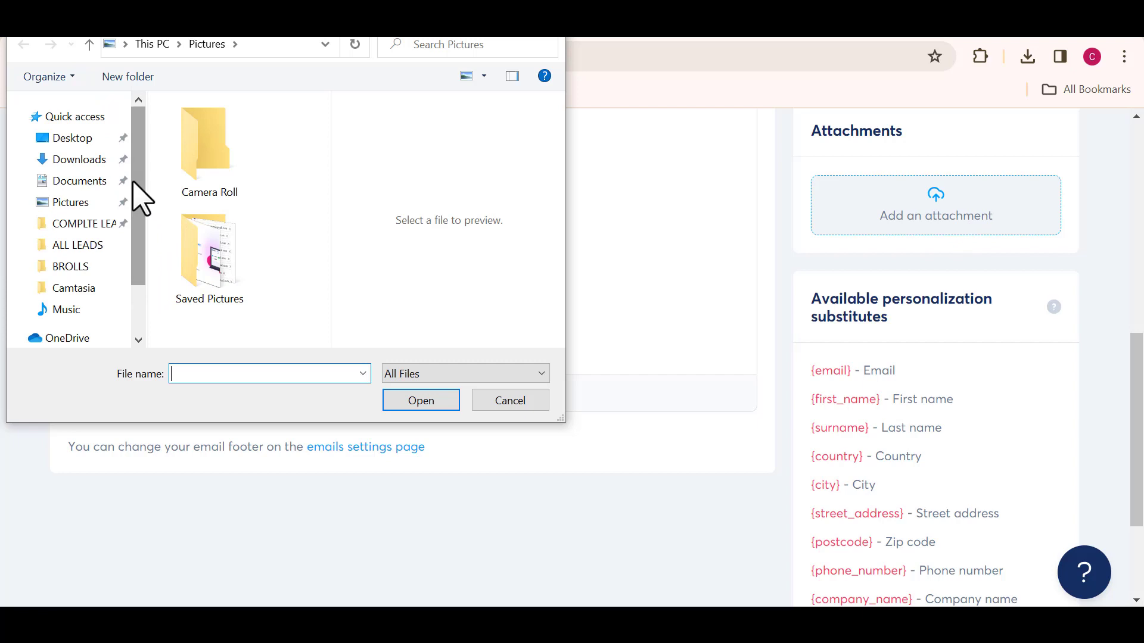
click(77, 162)
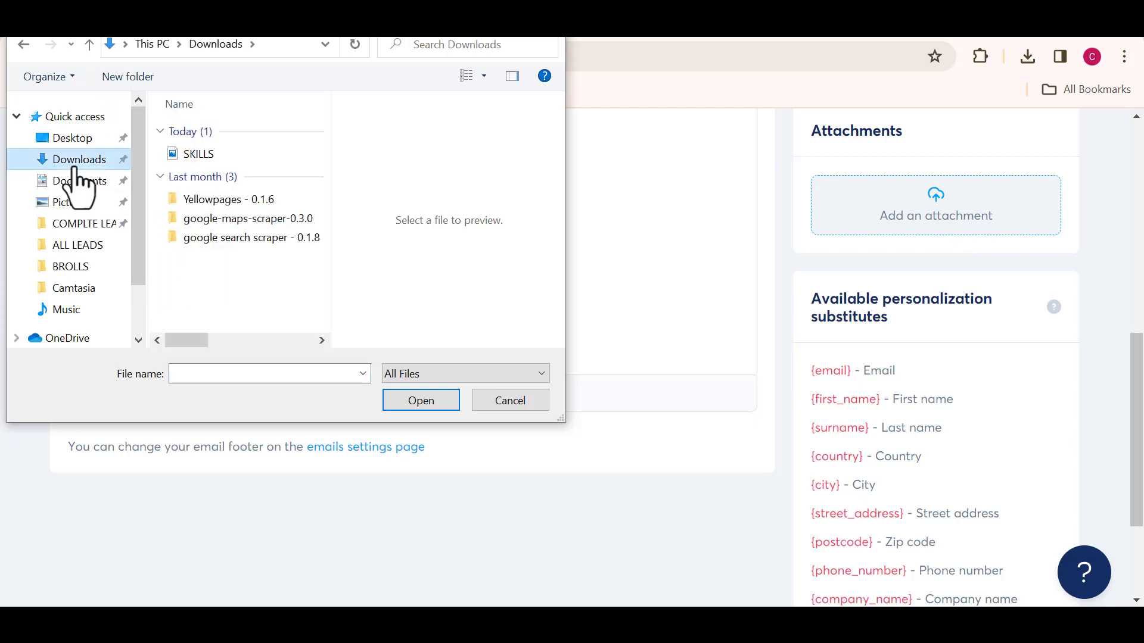
click(76, 181)
click(205, 283)
click(429, 400)
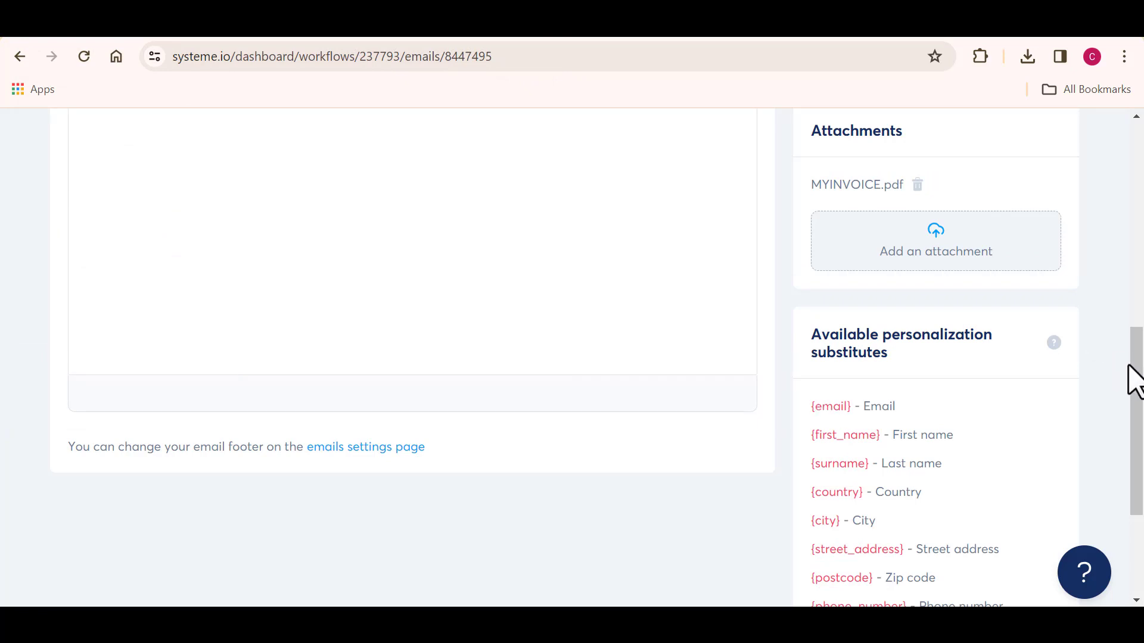
Check the attached file's name and examine the list of available personalization substitutes.
mouse_move(1139, 393)
mouse_down()
mouse_move(1132, 291)
mouse_move(1139, 378)
mouse_up()
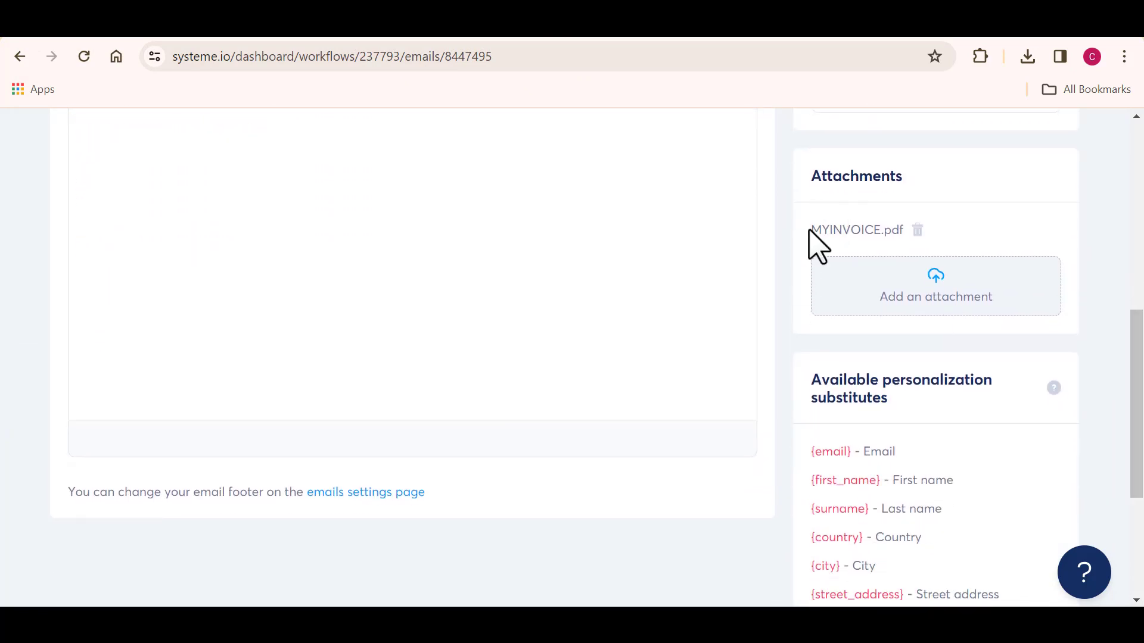
drag(810, 231, 994, 234)
click(1001, 249)
drag(1137, 372, 1133, 423)
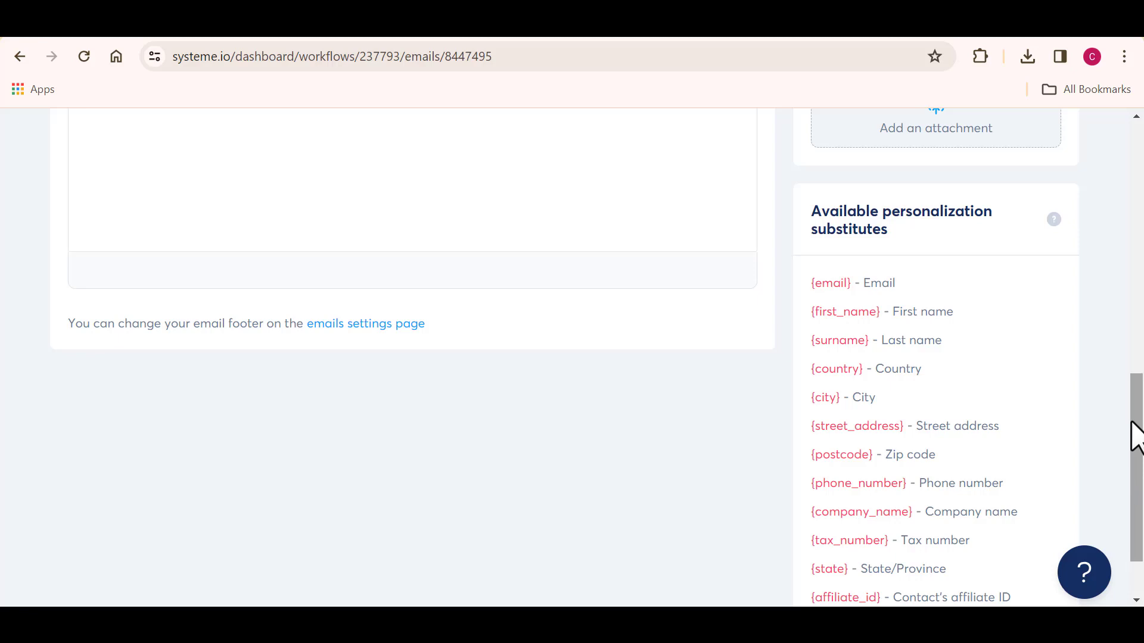
drag(1136, 441, 1138, 469)
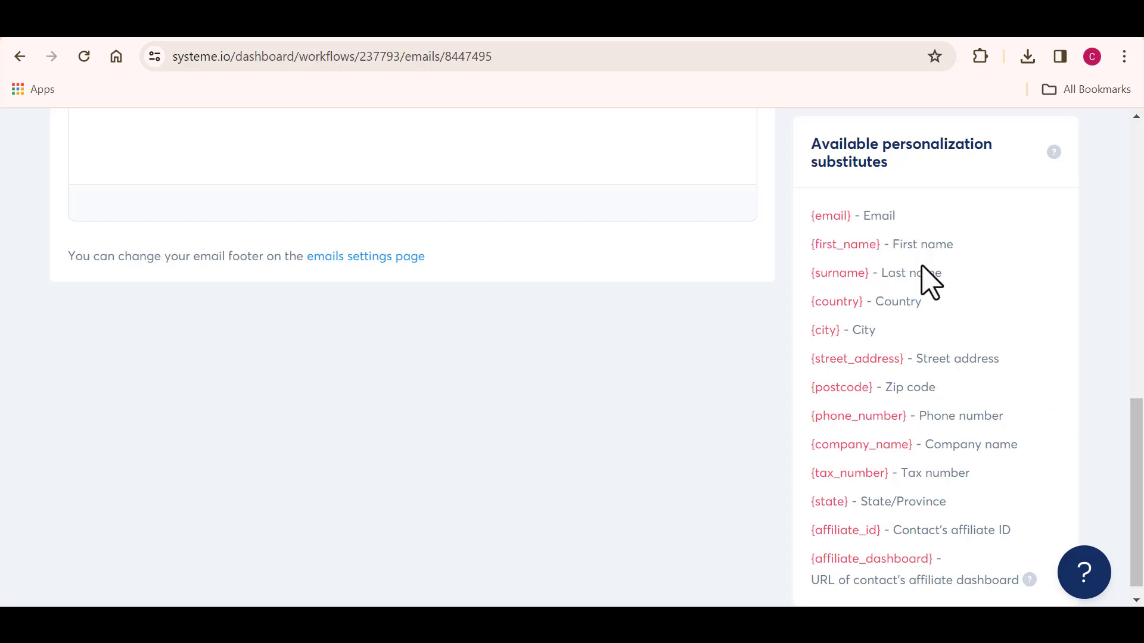
Insert the {first_name} substitute in the email body after "Hello" and after "Expect more greatness from me", before each exclamation mark.
drag(880, 245, 810, 245)
right_click(846, 247)
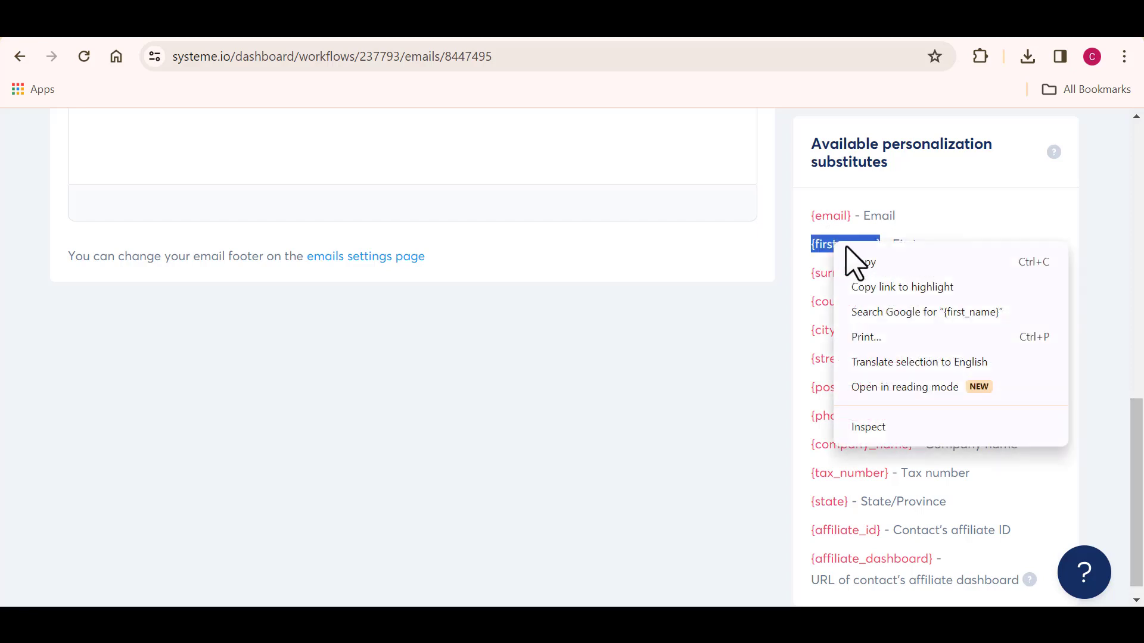
click(863, 263)
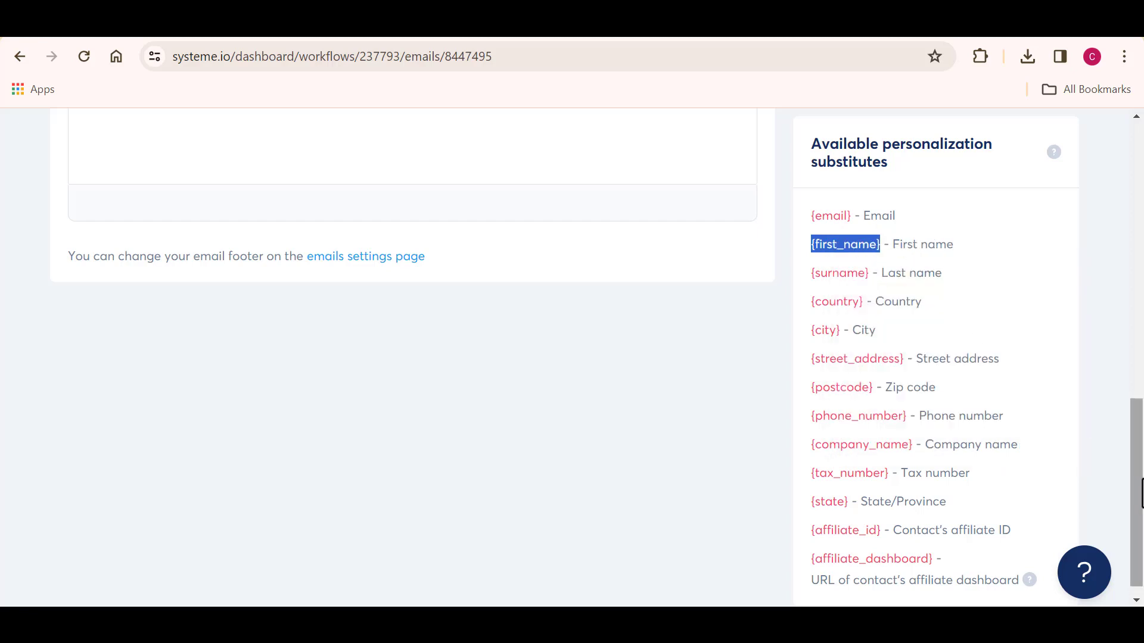
drag(1140, 495, 1136, 293)
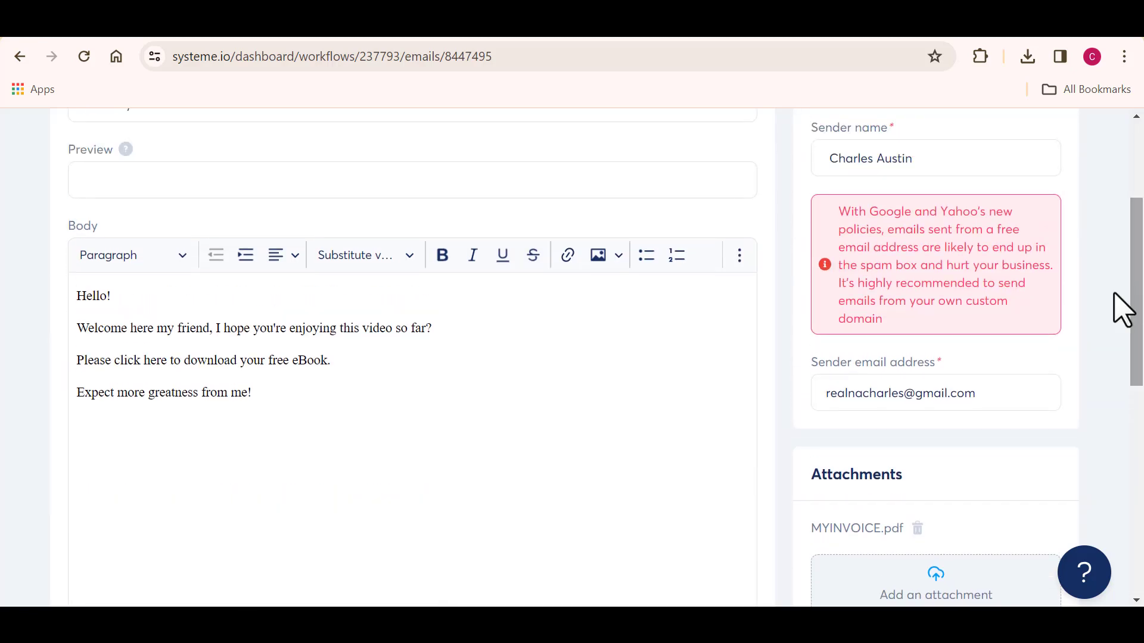
click(109, 296)
key(ctrl+v)
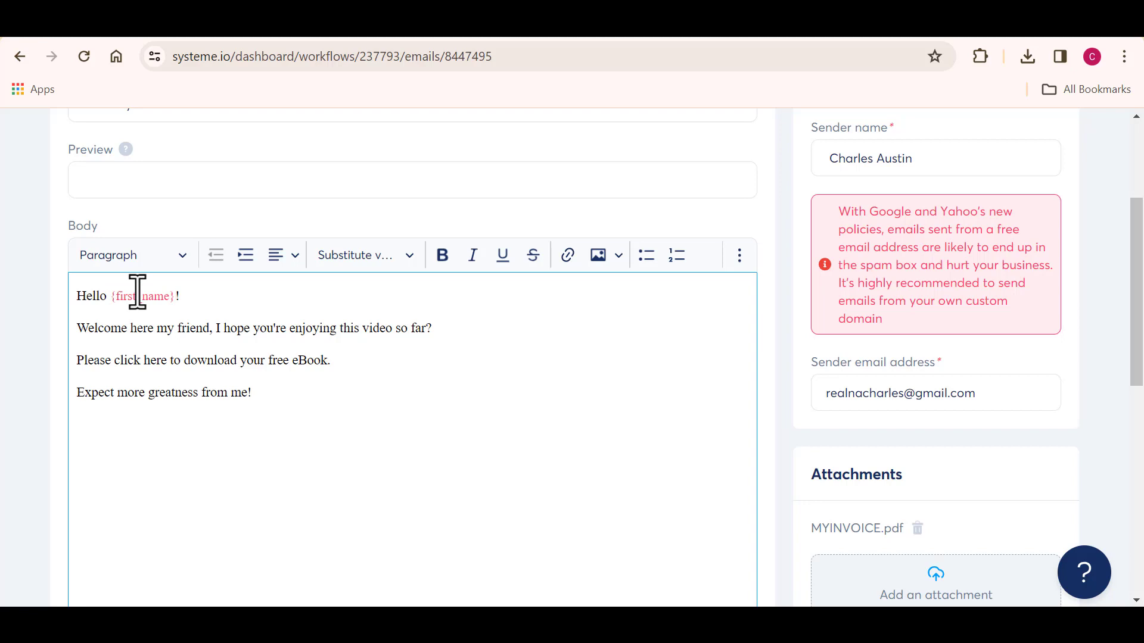
click(250, 392)
key(ctrl+v)
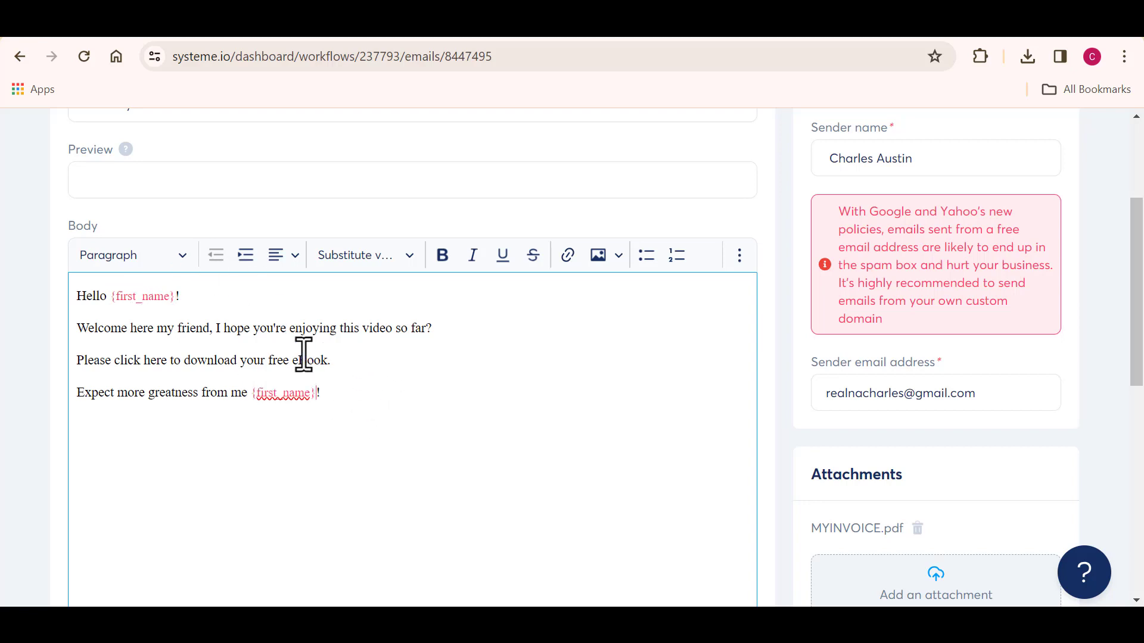
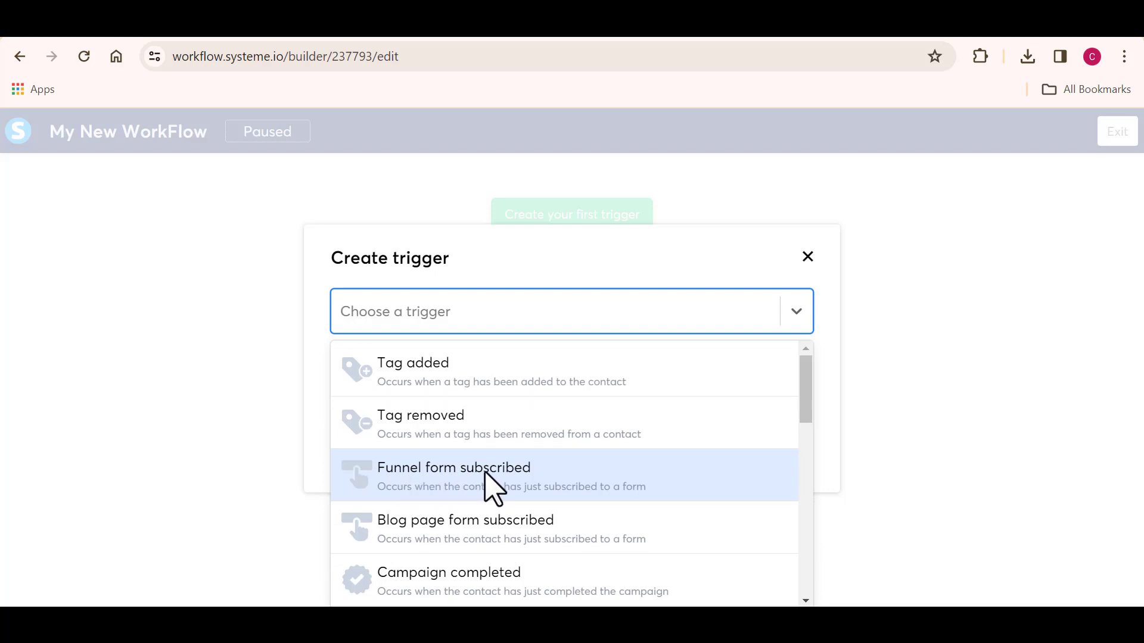
Choose Funnel form subscribed as the trigger type for the workflow.
click(492, 489)
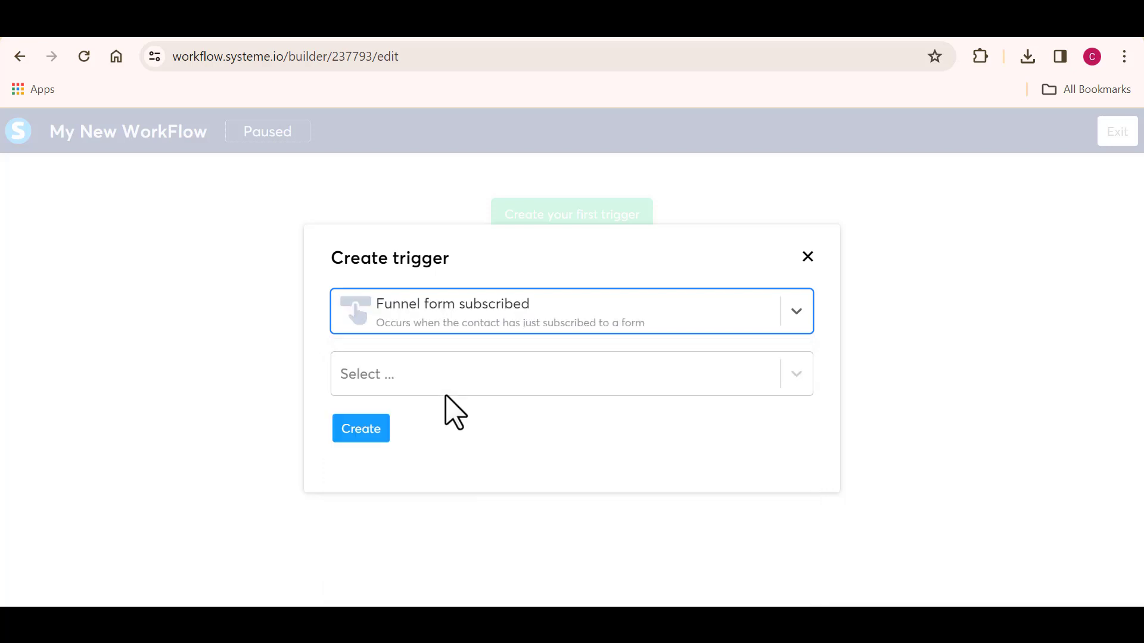
click(540, 478)
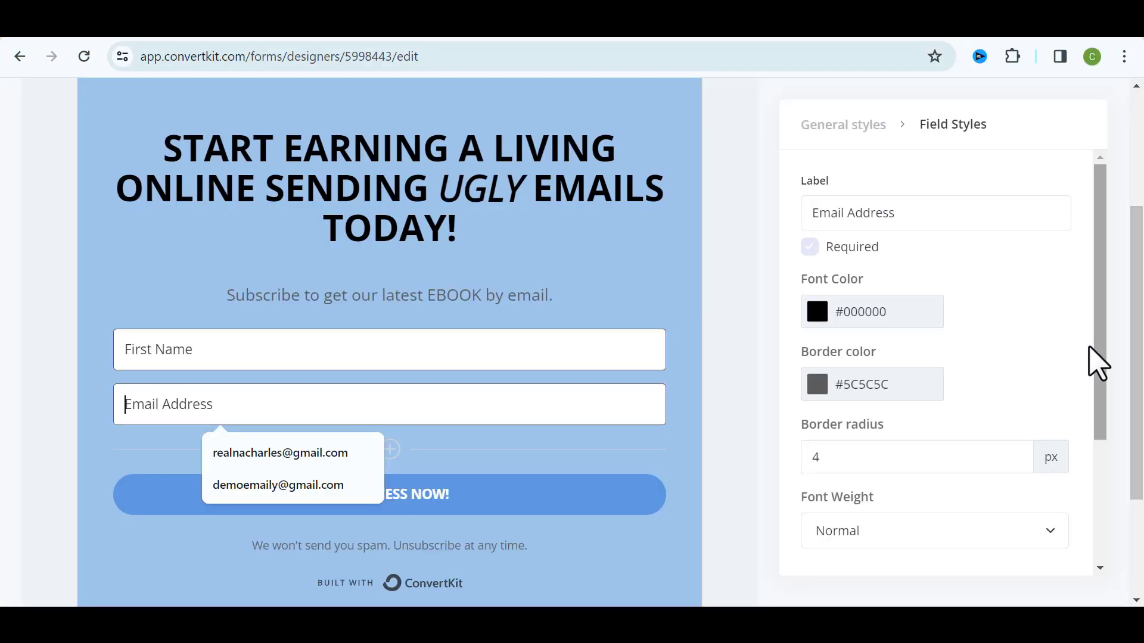
Switch to the ConvertKit form designer and set the form's background color to black and the headline's font color to #FFFFFF.
click(617, 179)
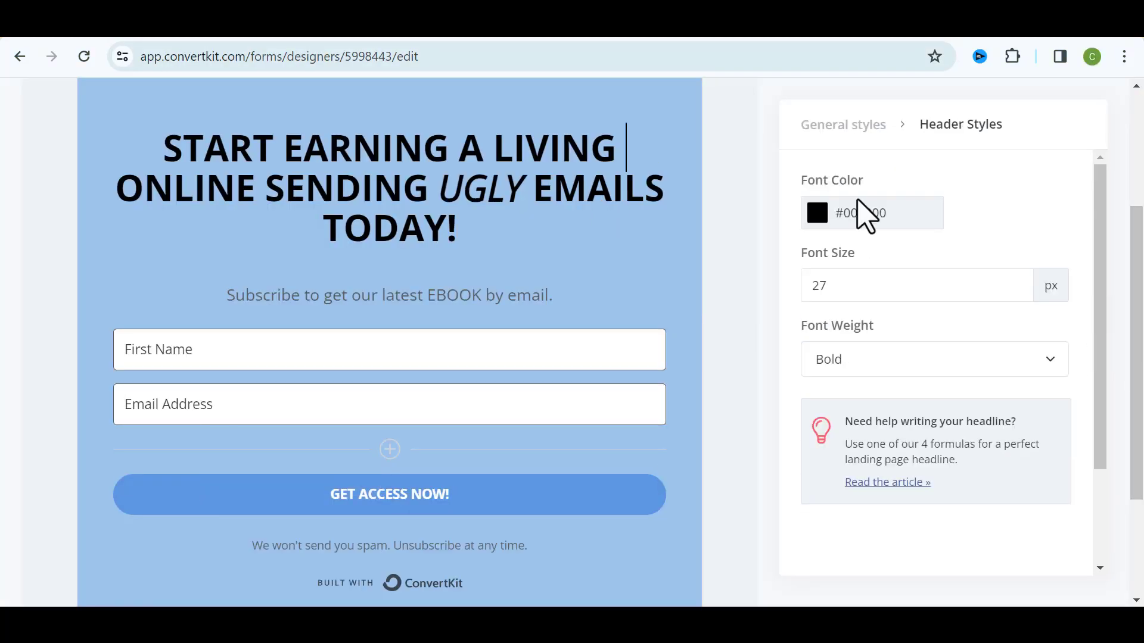
click(833, 126)
click(817, 393)
click(893, 523)
scroll(899, 485, down, 1)
click(899, 485)
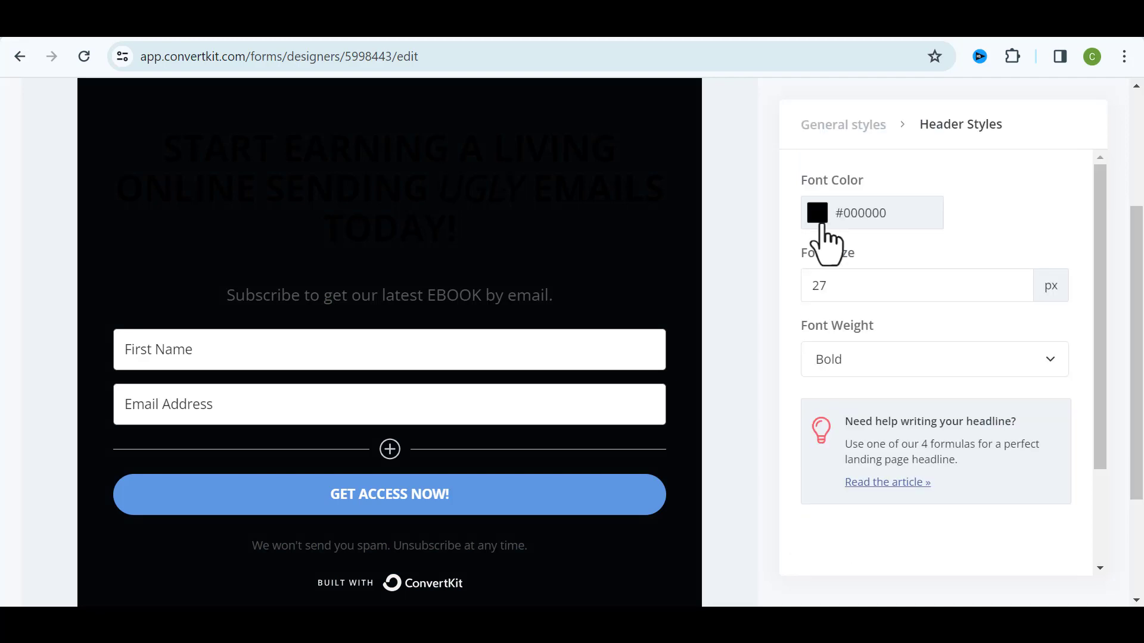
click(823, 225)
text(ffffff)
Set the subheader's font color to #FFFFFF and its font size to 22 px.
click(475, 286)
click(817, 212)
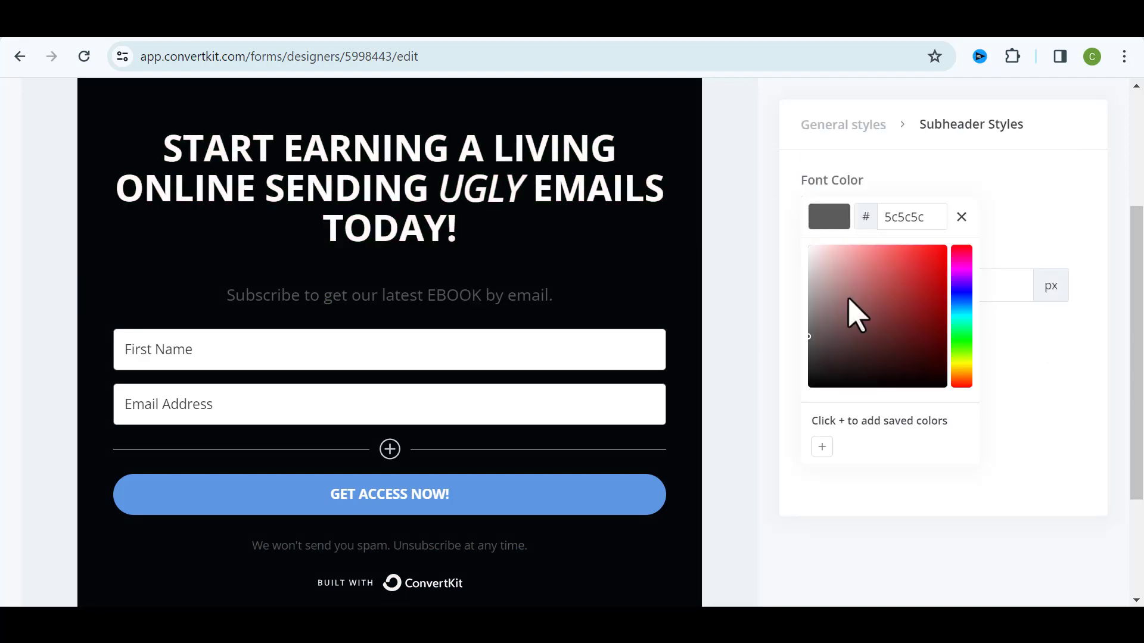
text(ffffff)
click(756, 391)
scroll(1017, 286, down, 3)
scroll(1016, 286, up, 7)
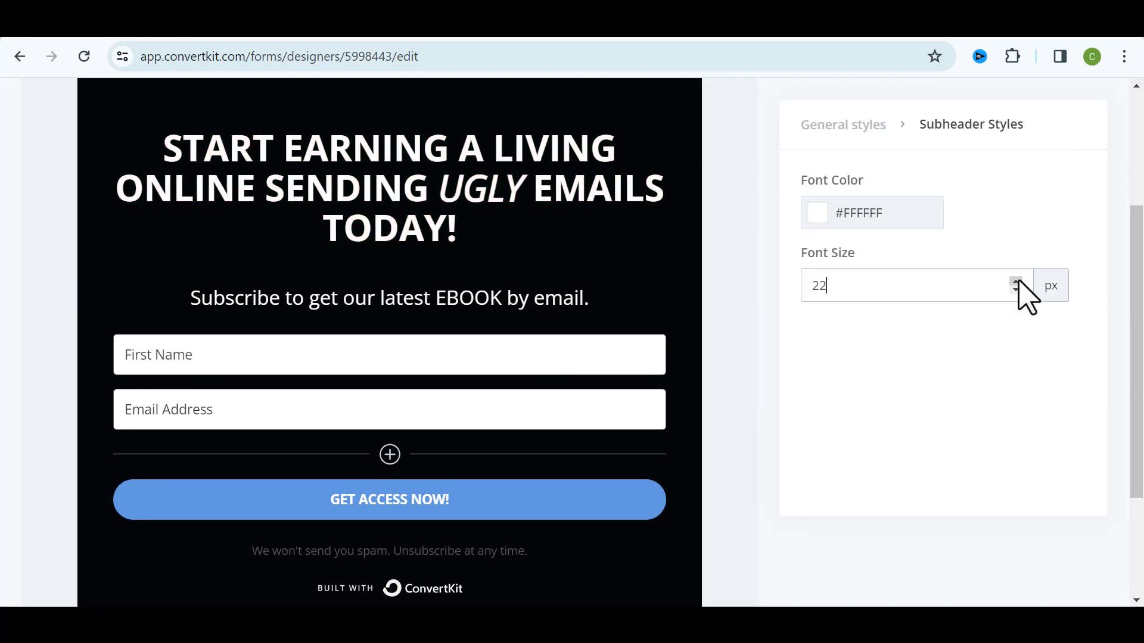
scroll(1142, 396, down, 1)
scroll(510, 510, up, 1)
Replace the "GET ACCESS NOW!" button label with new text starting with "FR".
click(423, 500)
key(ctrl+a)
text(FR)
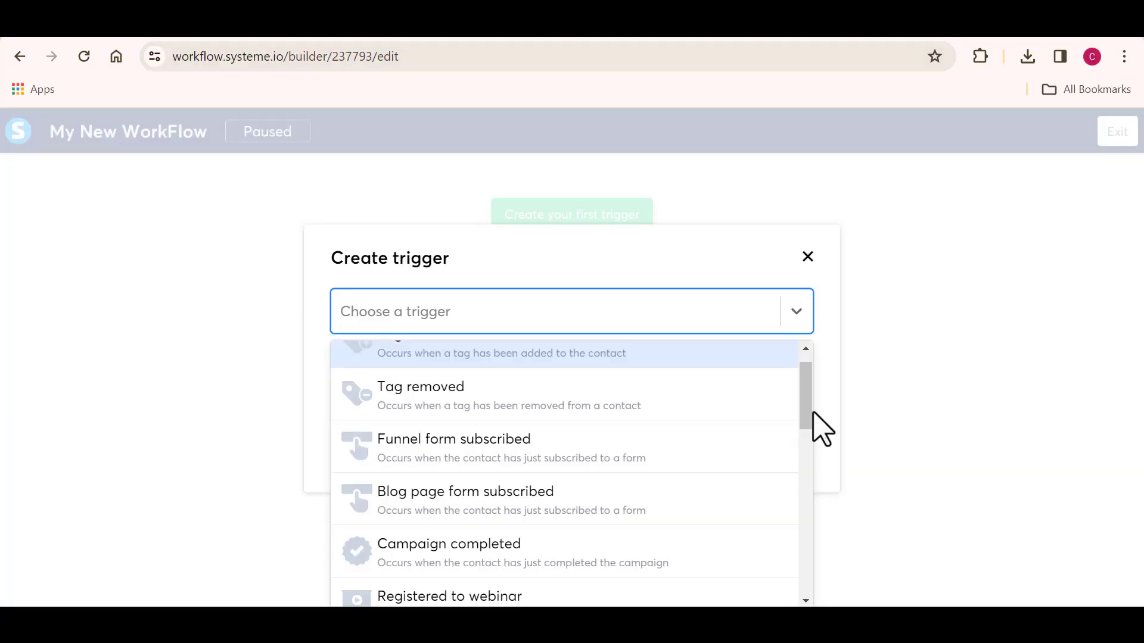
Switch to the Systeme.io workflow builder and create a Funnel form subscribed trigger for the DEMO PILOT form.
mouse_move(804, 421)
mouse_down()
mouse_move(806, 583)
mouse_move(806, 411)
mouse_up()
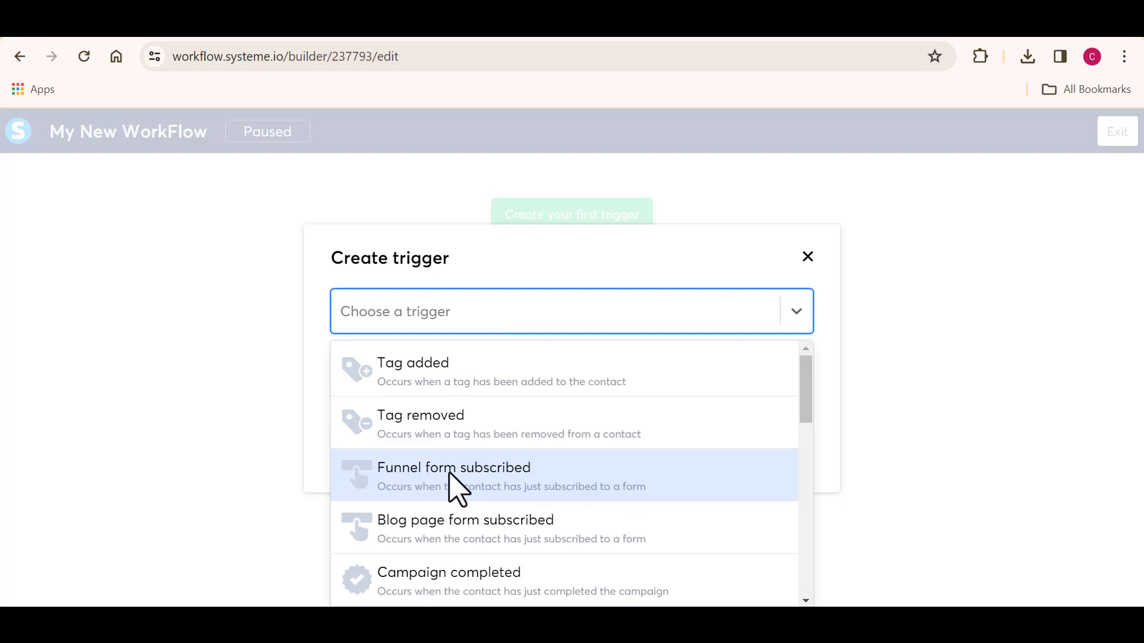
click(492, 487)
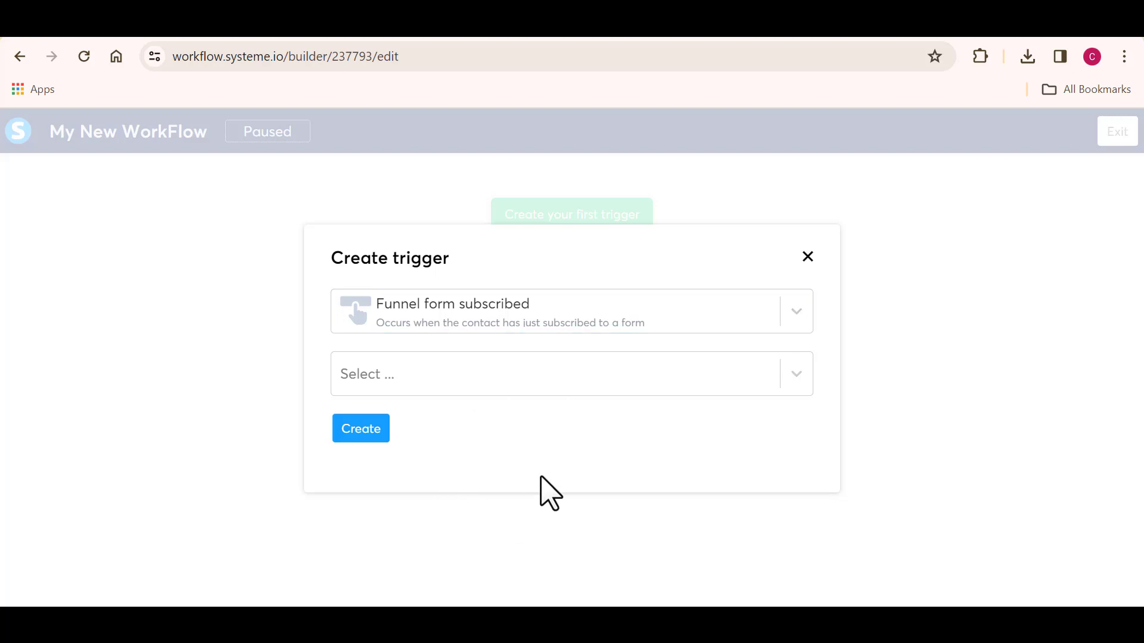
click(799, 375)
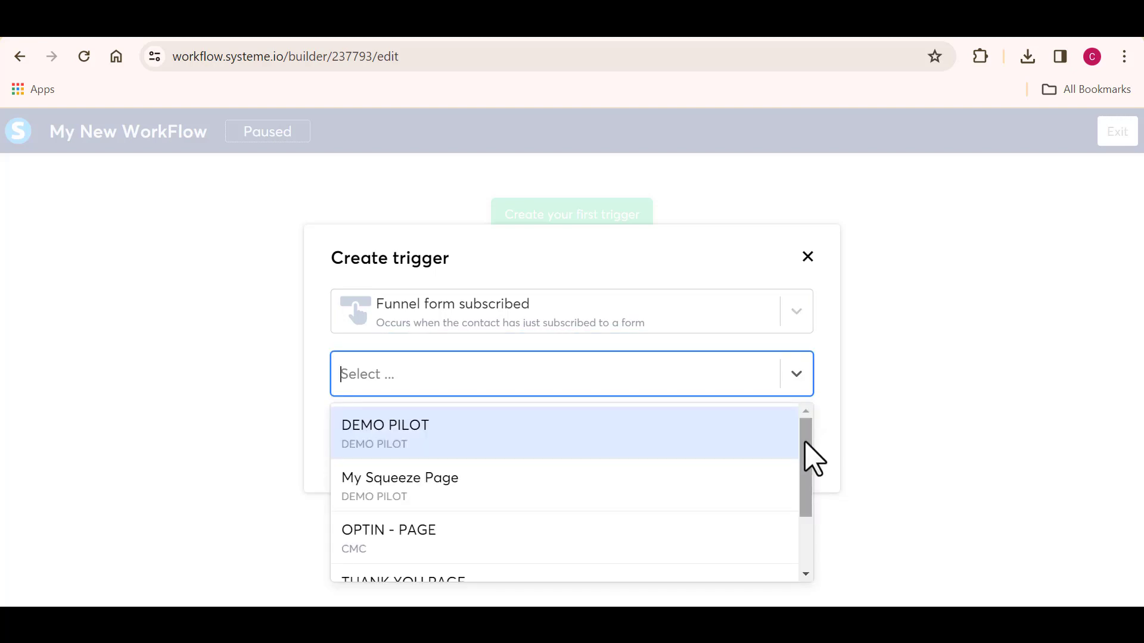
drag(812, 459, 808, 511)
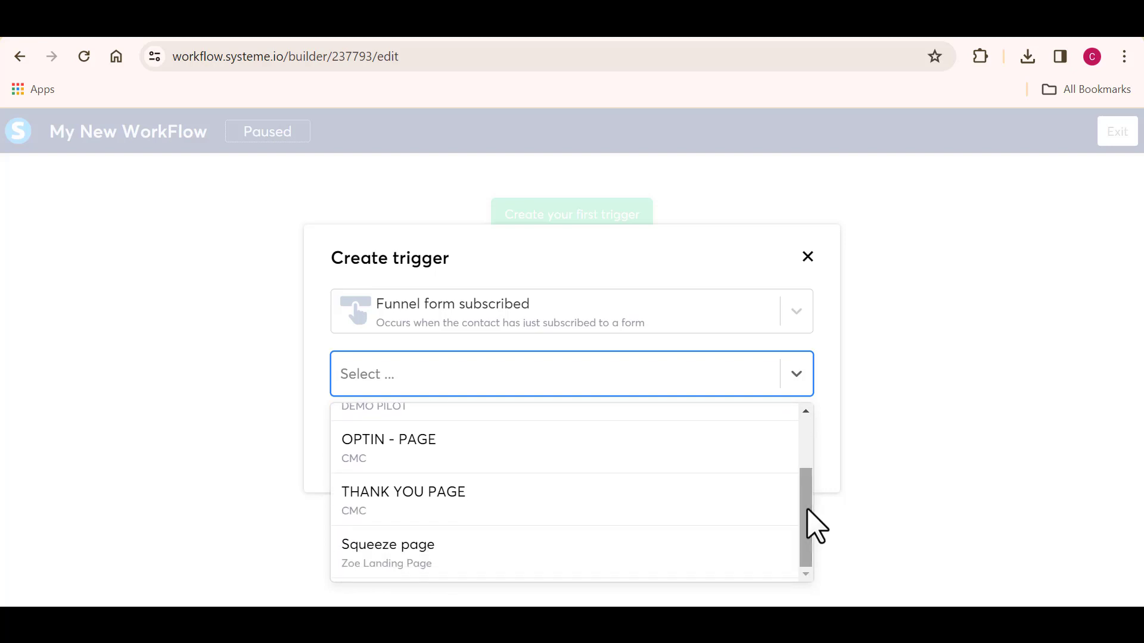
click(464, 411)
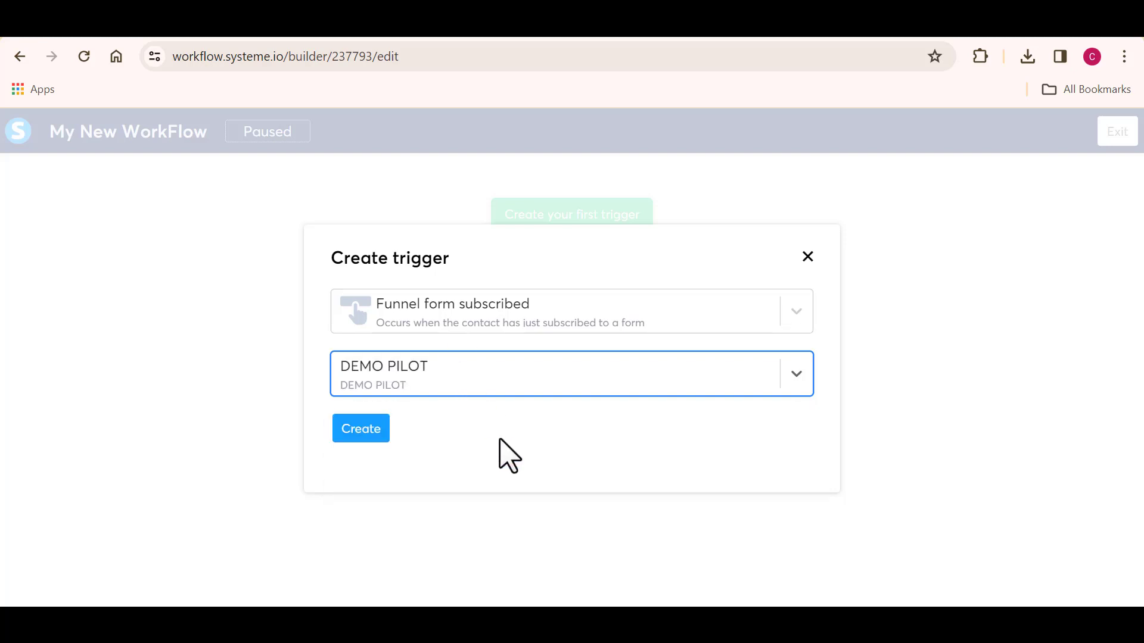
click(358, 430)
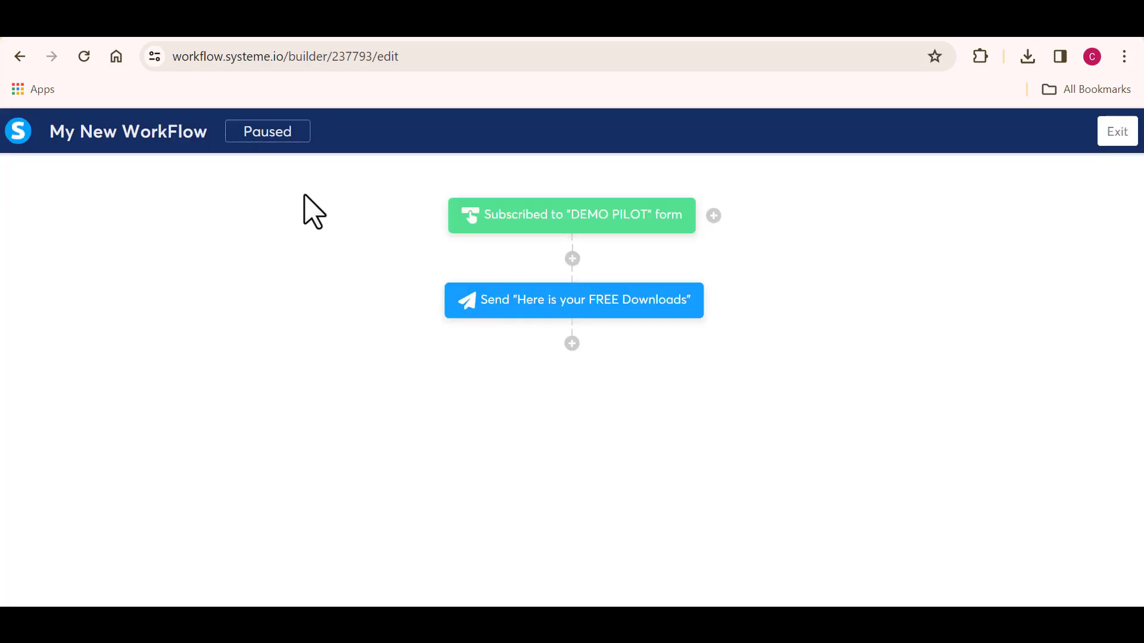
drag(450, 229, 646, 311)
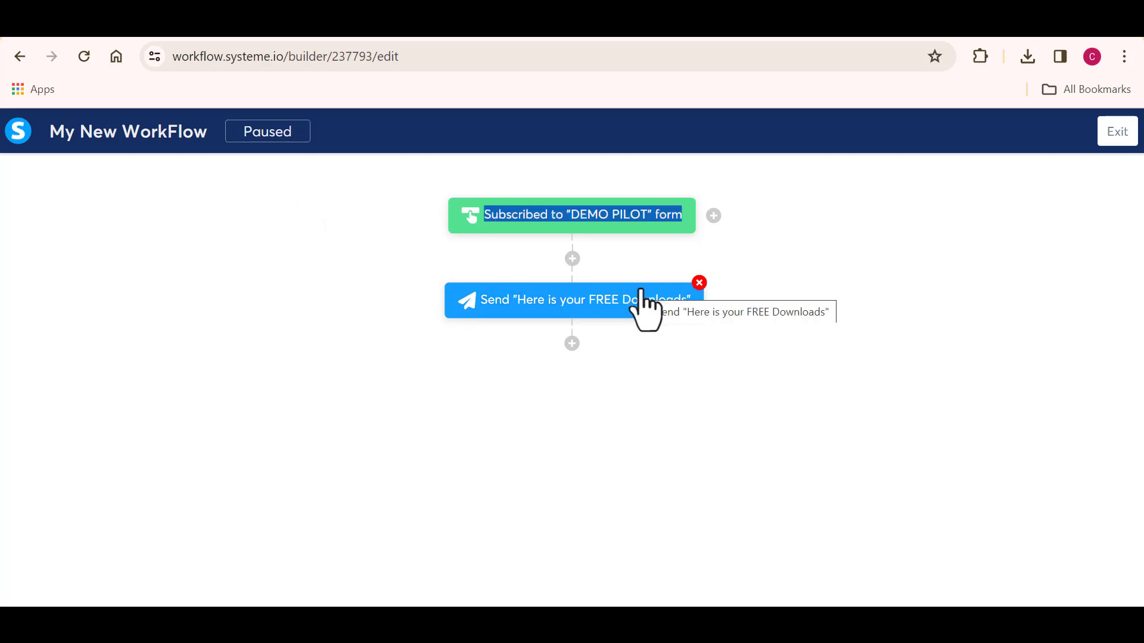
click(766, 365)
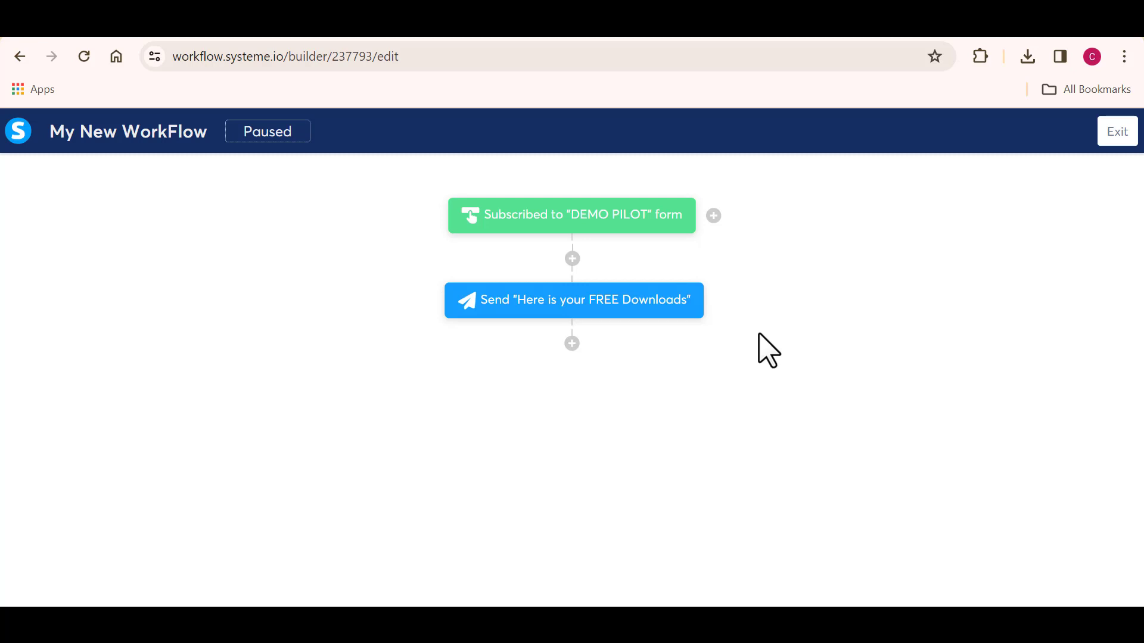
Add a Delay step of 5 minutes between the DEMO PILOT trigger and the "Here is your FREE Downloads" email.
click(572, 258)
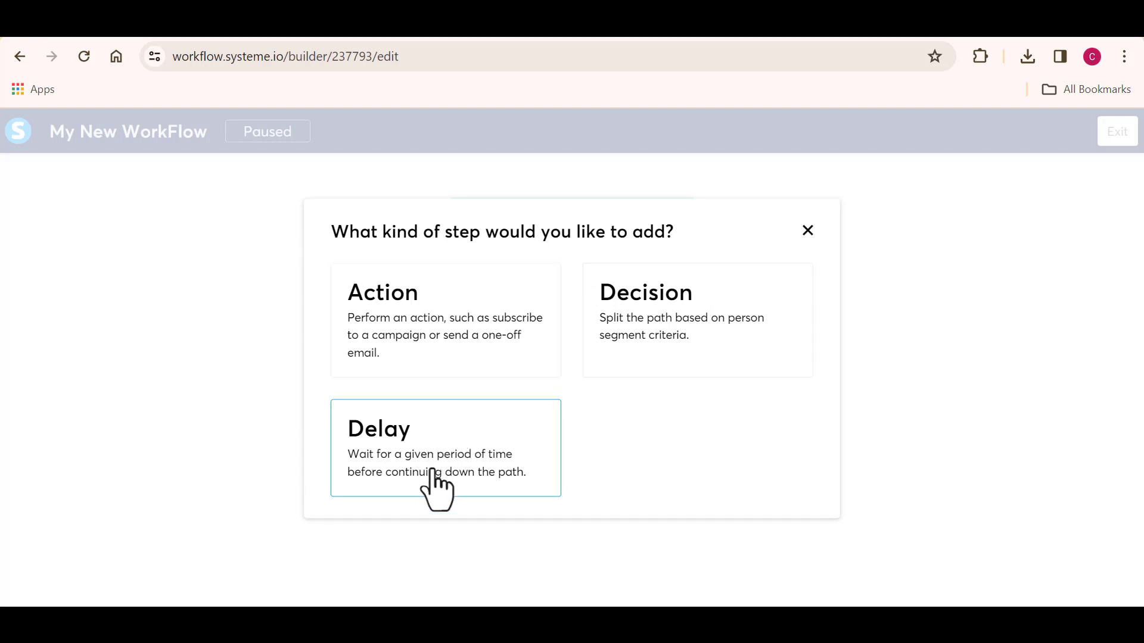
click(473, 479)
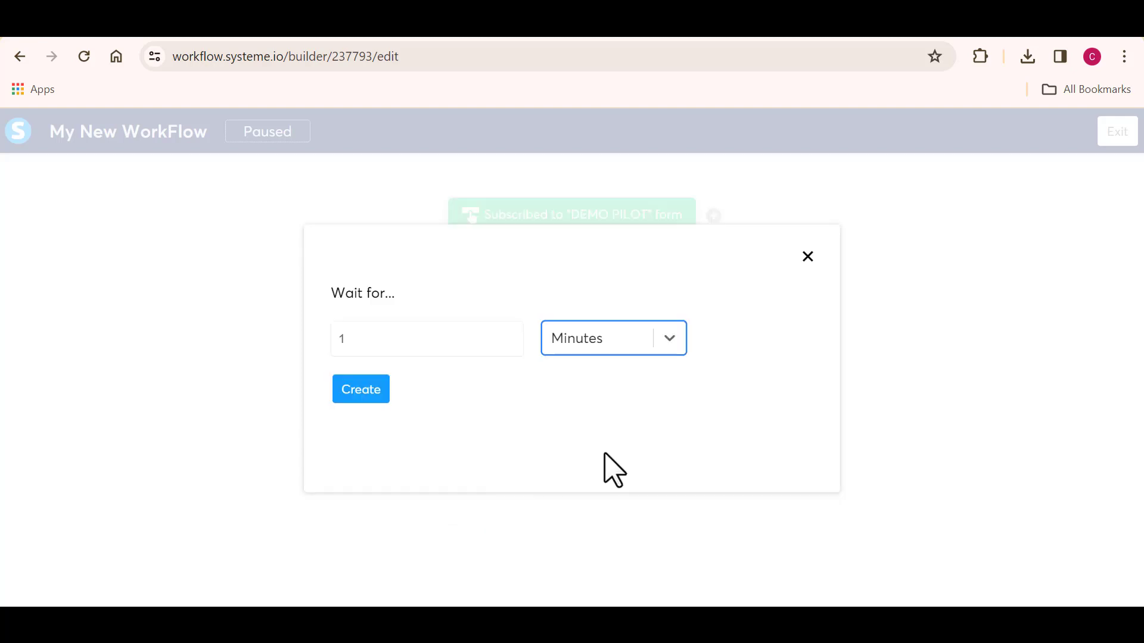
click(374, 339)
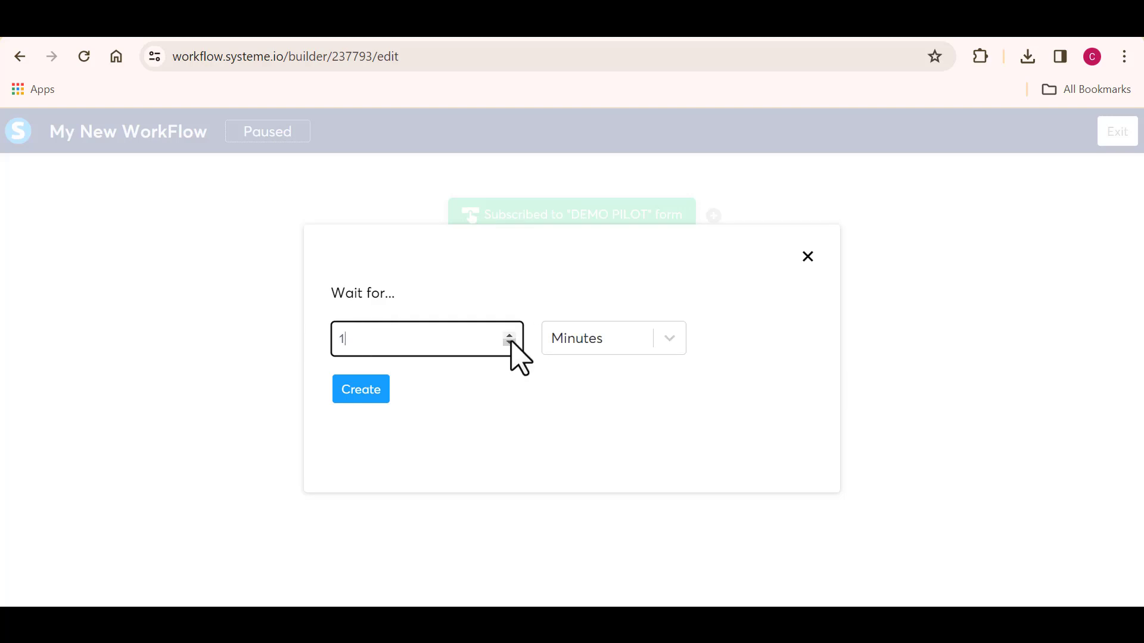
click(509, 343)
click(510, 335)
click(510, 336)
click(509, 343)
click(510, 342)
click(509, 343)
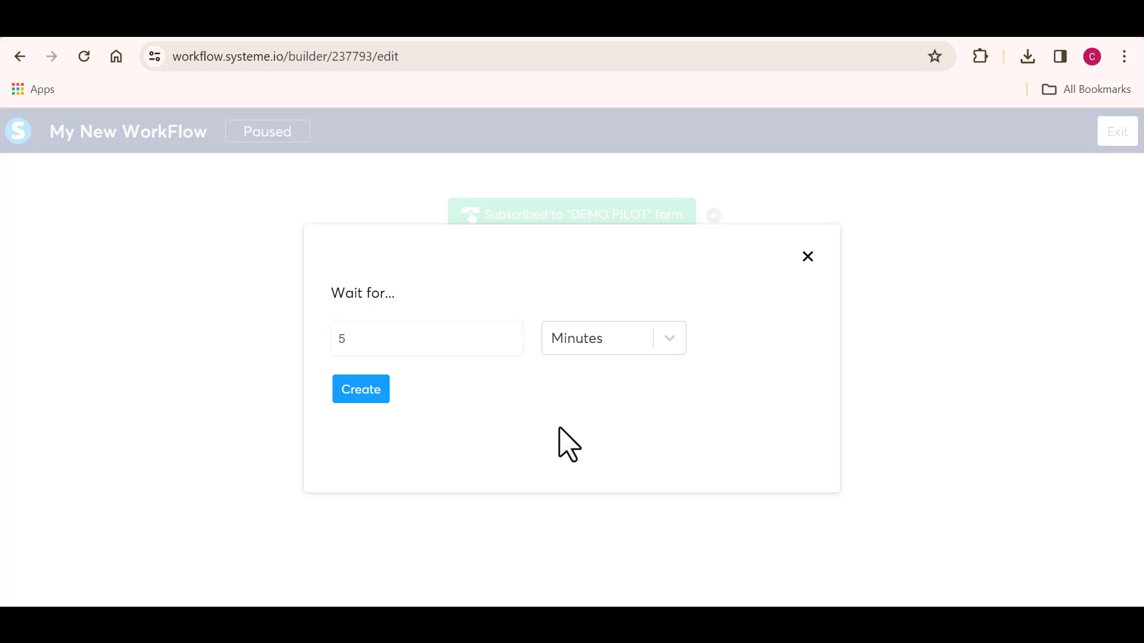
click(343, 393)
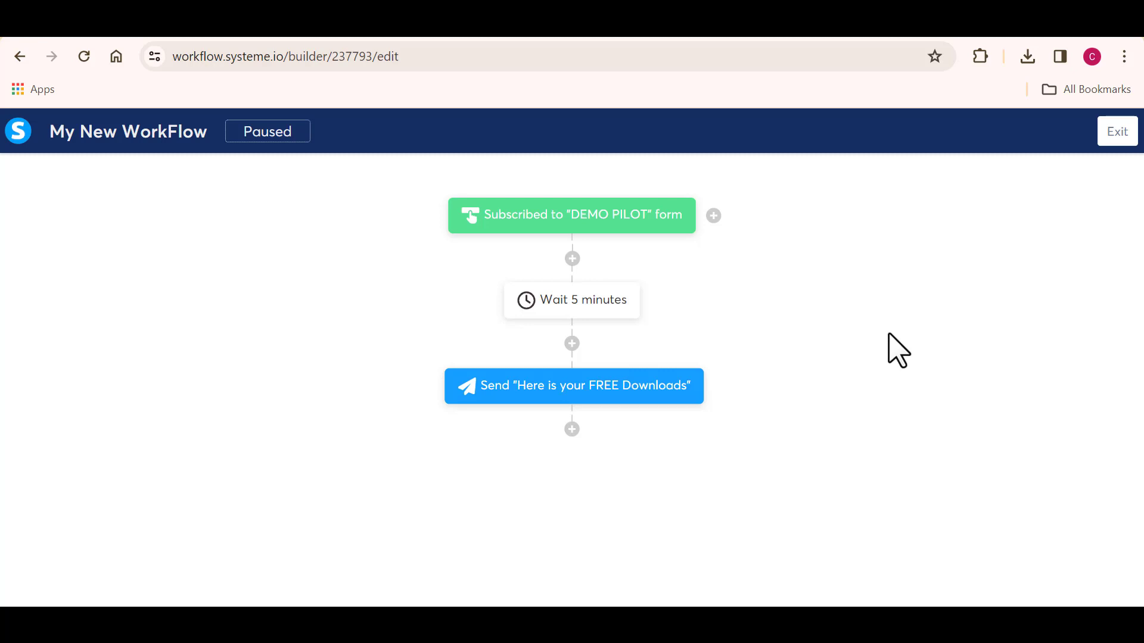
Exit the workflow builder, activate My New WorkFlow, and check its status in the workflow list.
click(1116, 135)
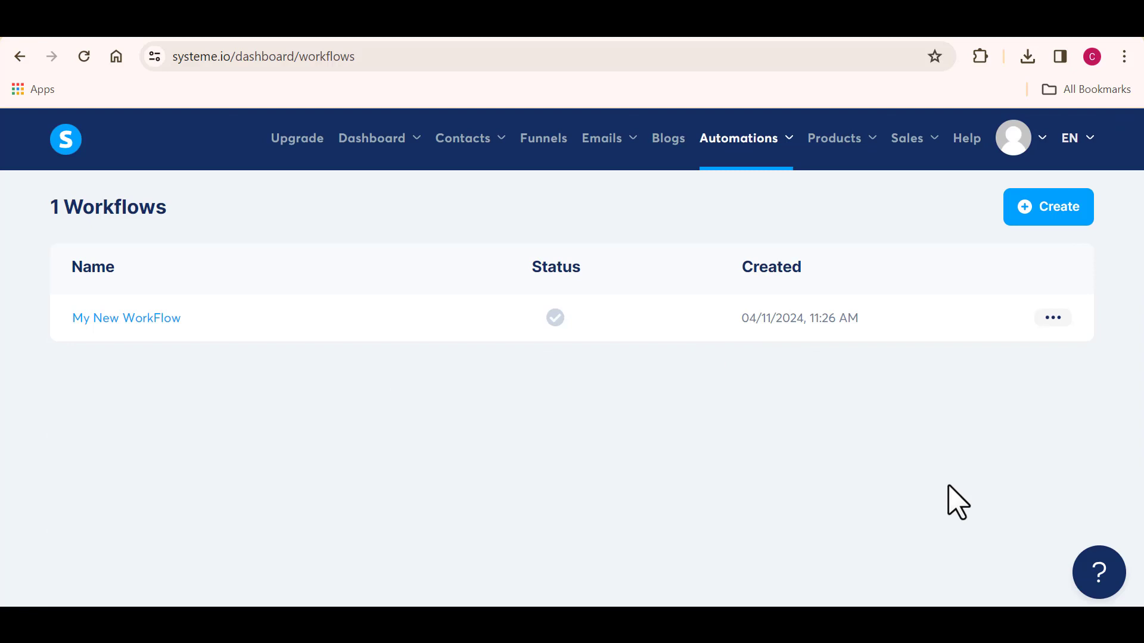
click(1053, 318)
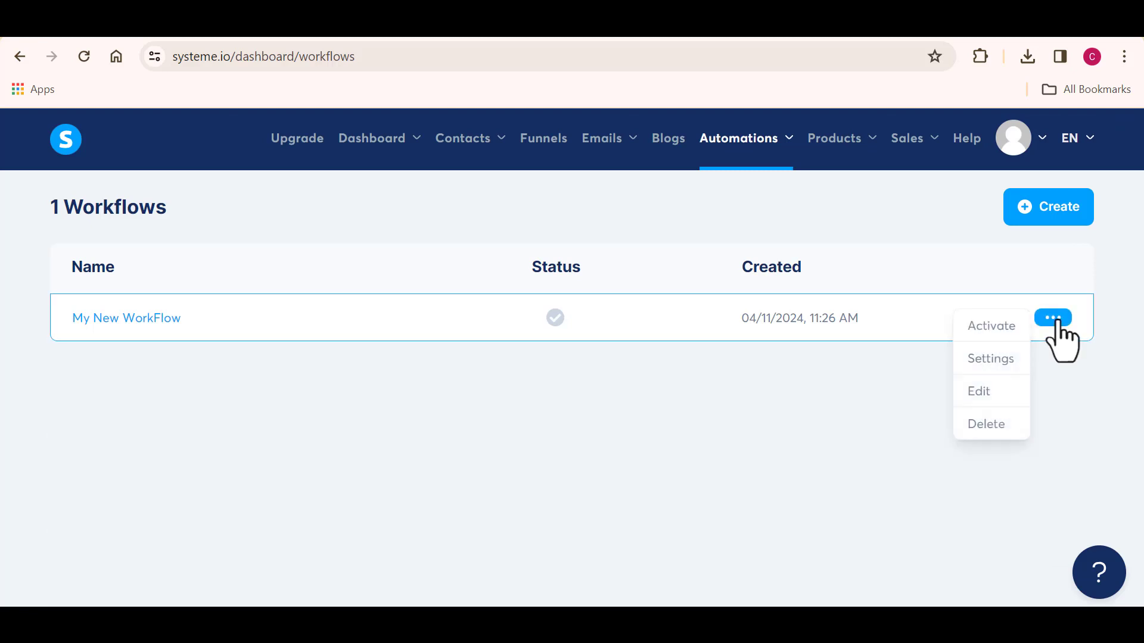
click(984, 334)
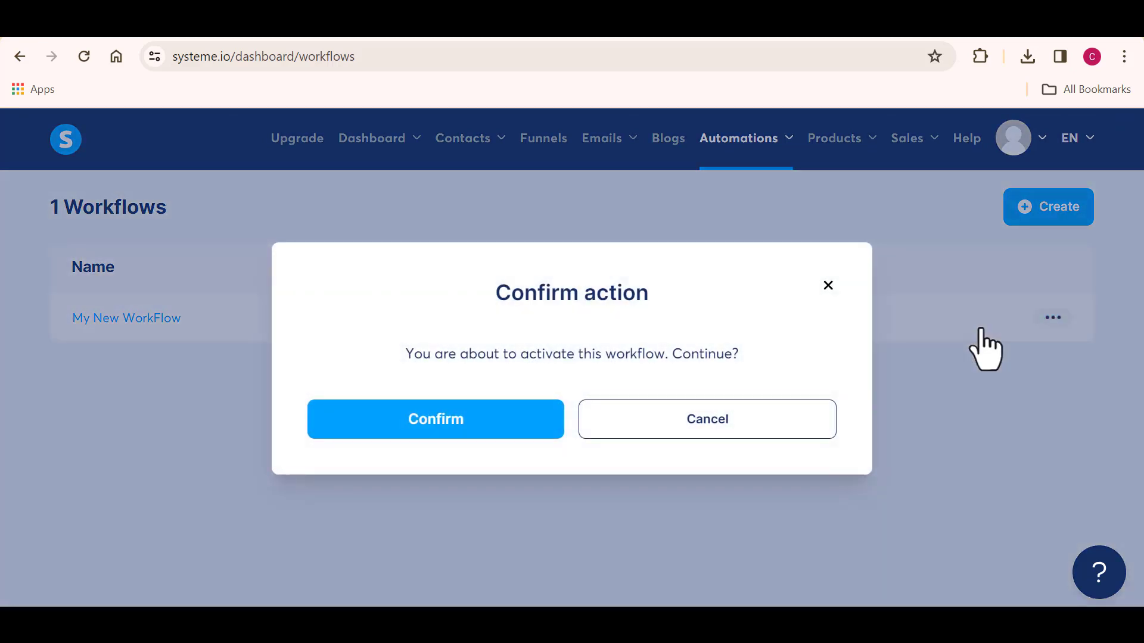
click(459, 428)
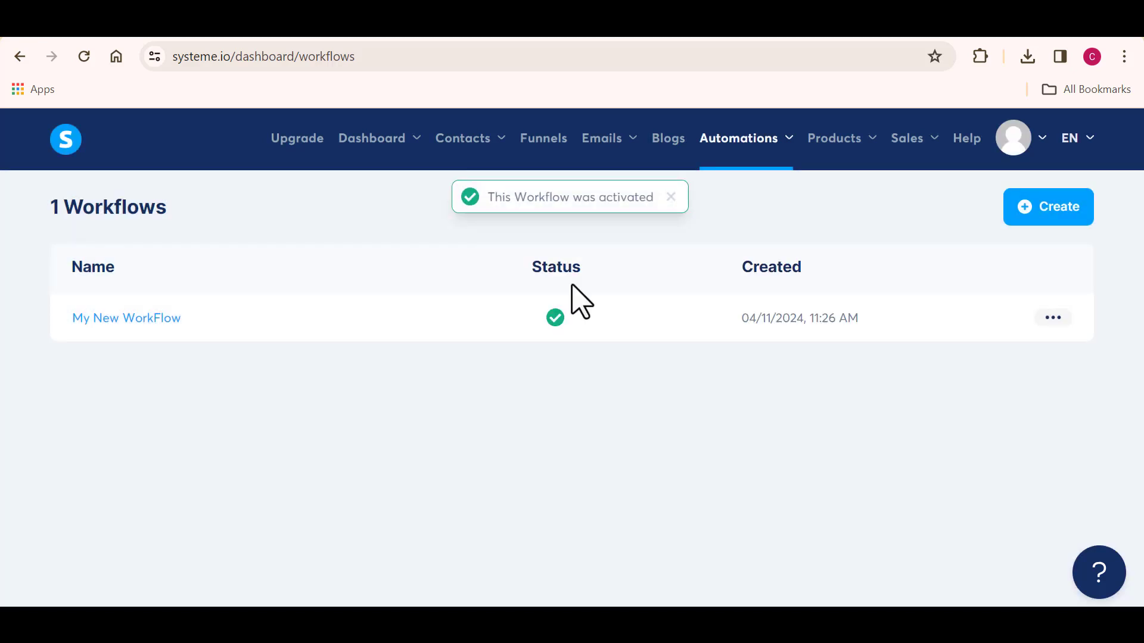
drag(535, 269, 581, 269)
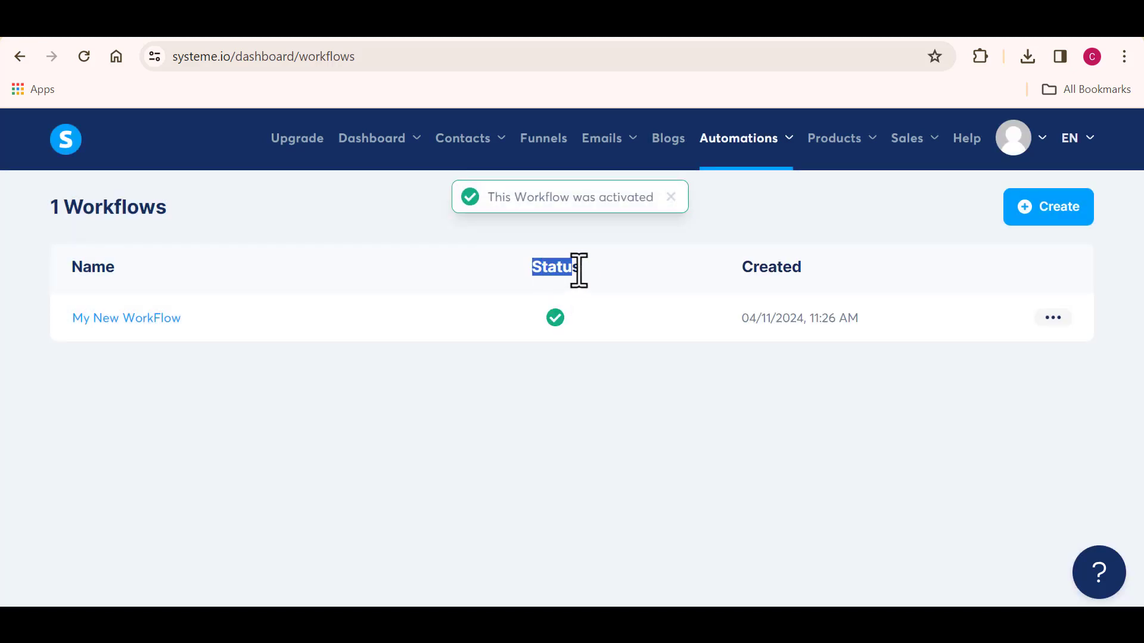
click(585, 332)
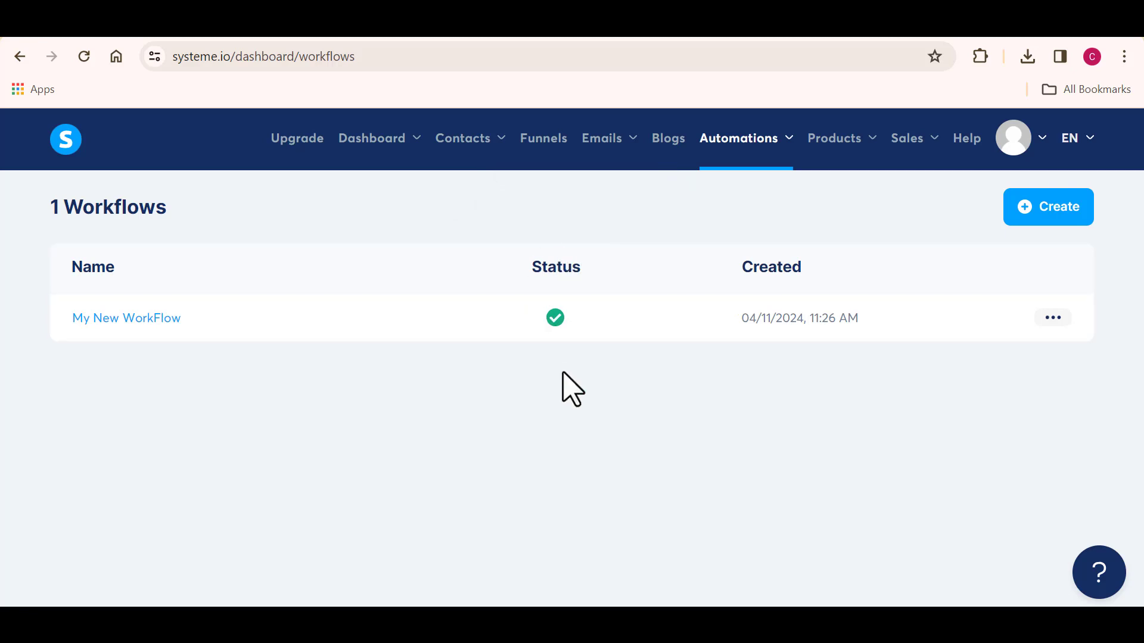